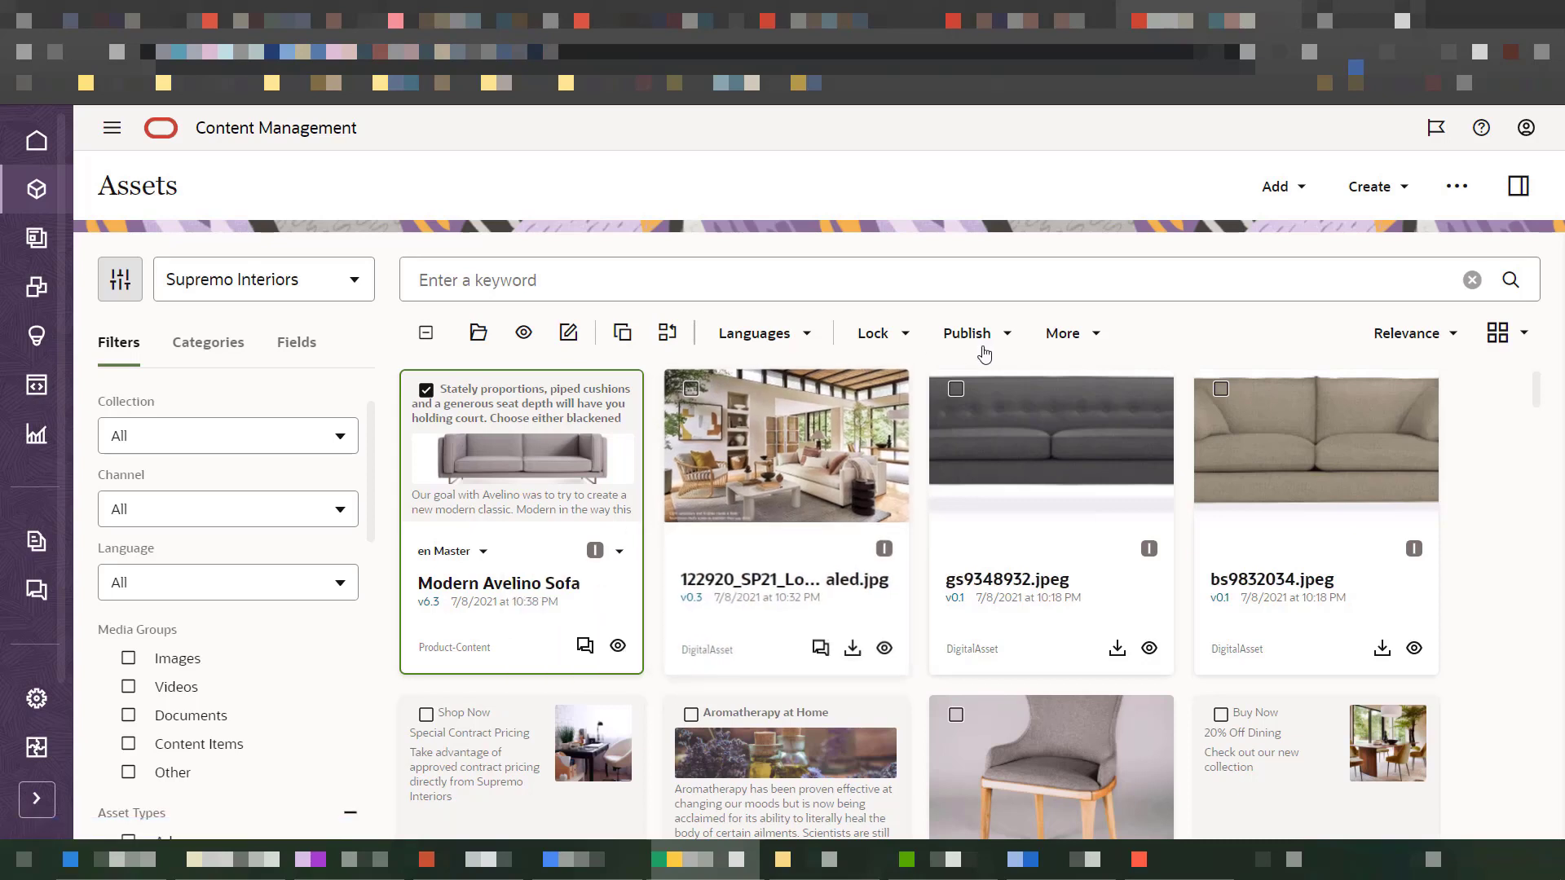
Step: Start a Publish Later job for the Modern Avelino Sofa named "Scheduled Job Avelino", with publish date 7/26/2021 10:18 PM
left_click(1007, 335)
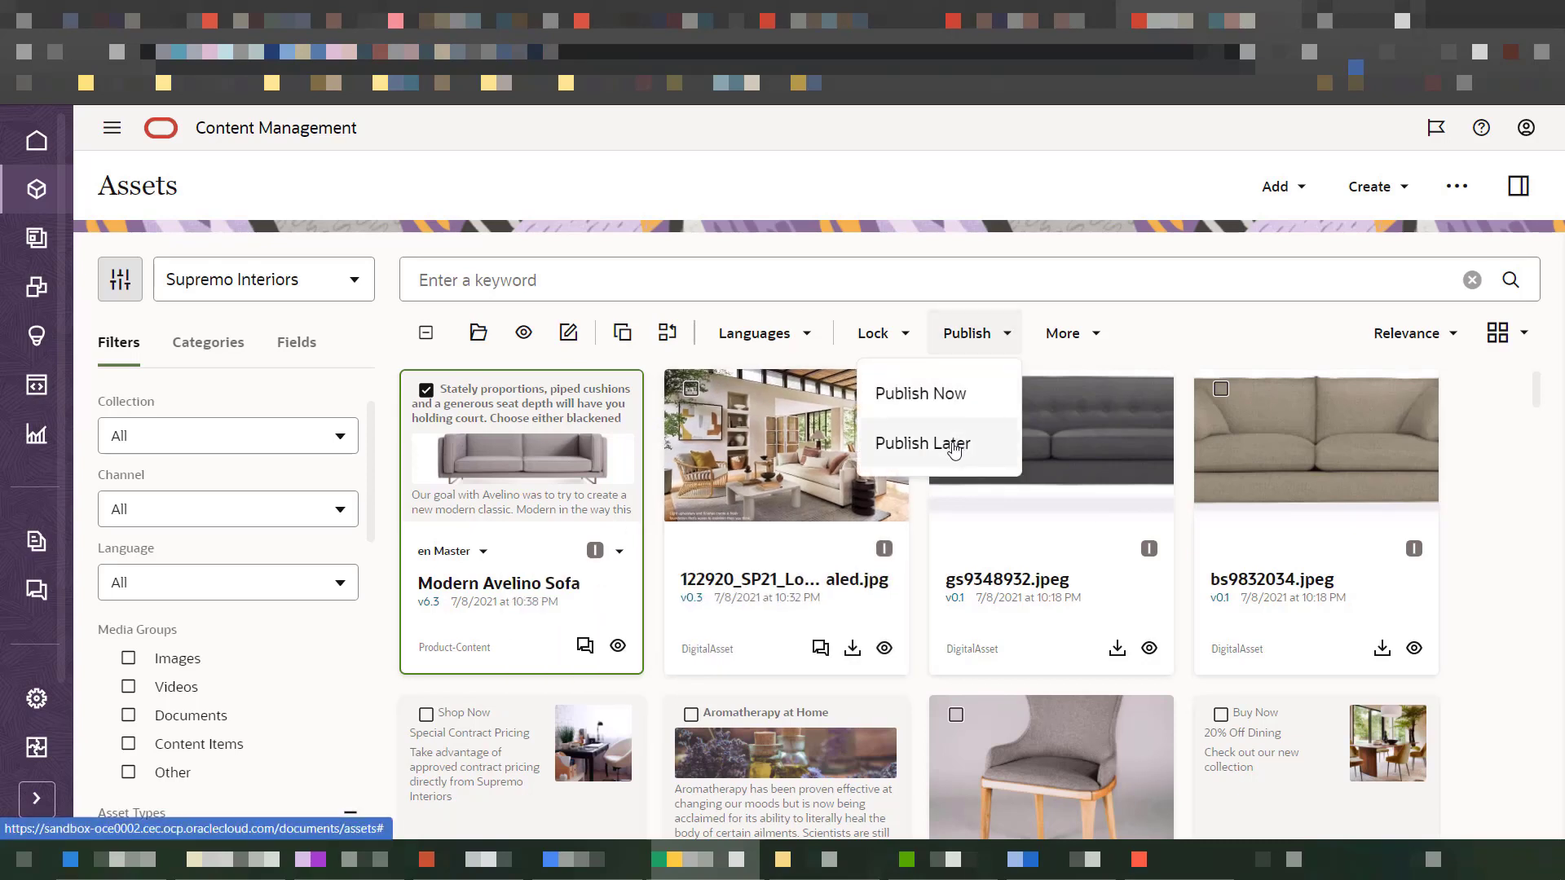
left_click(954, 447)
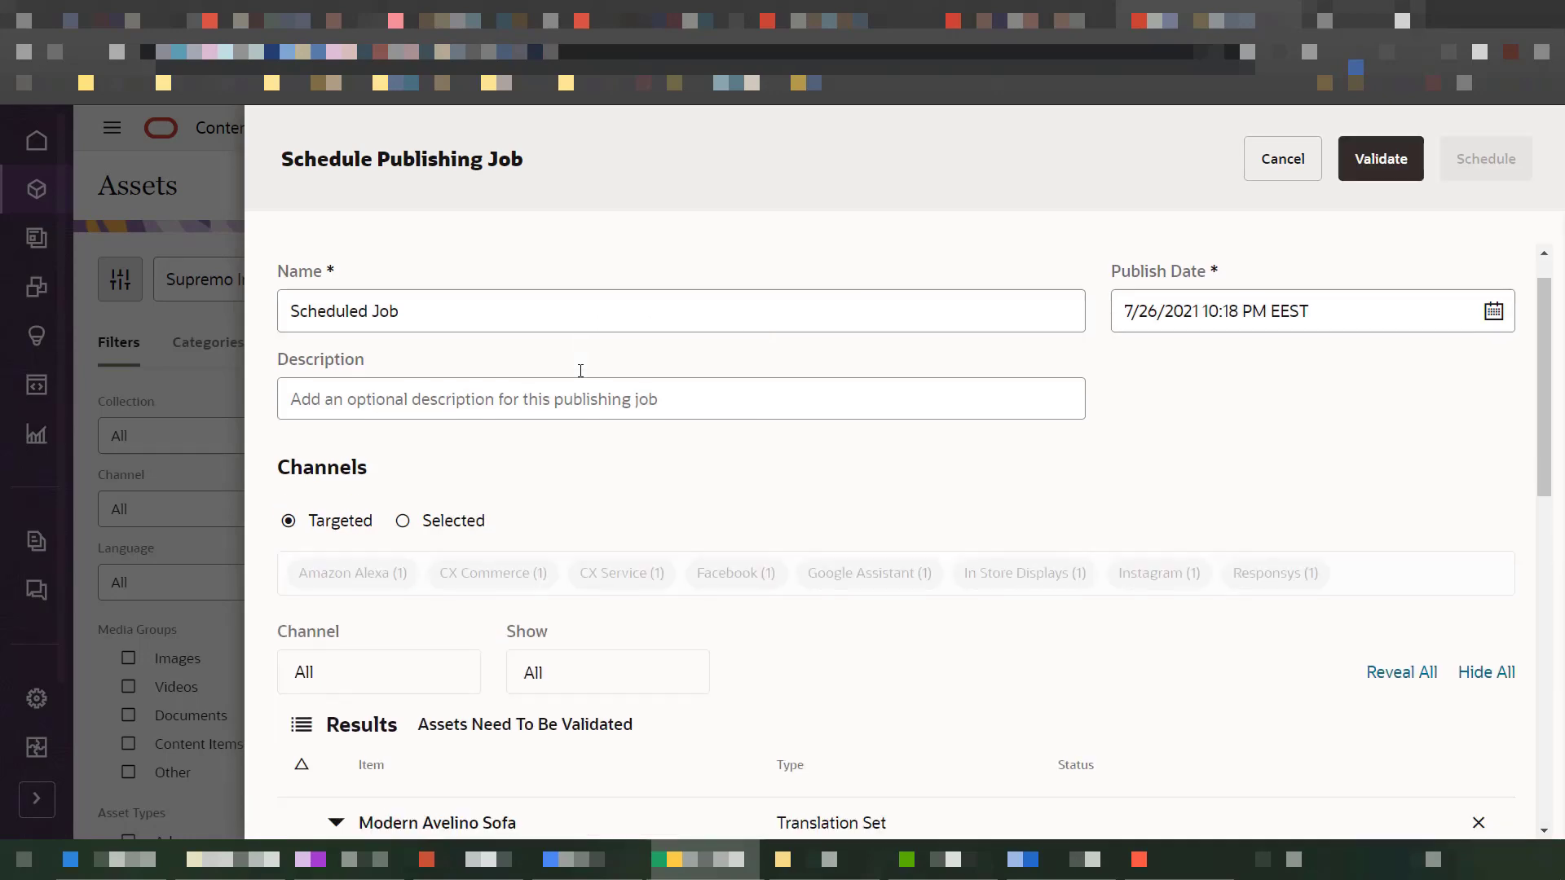
left_click(504, 356)
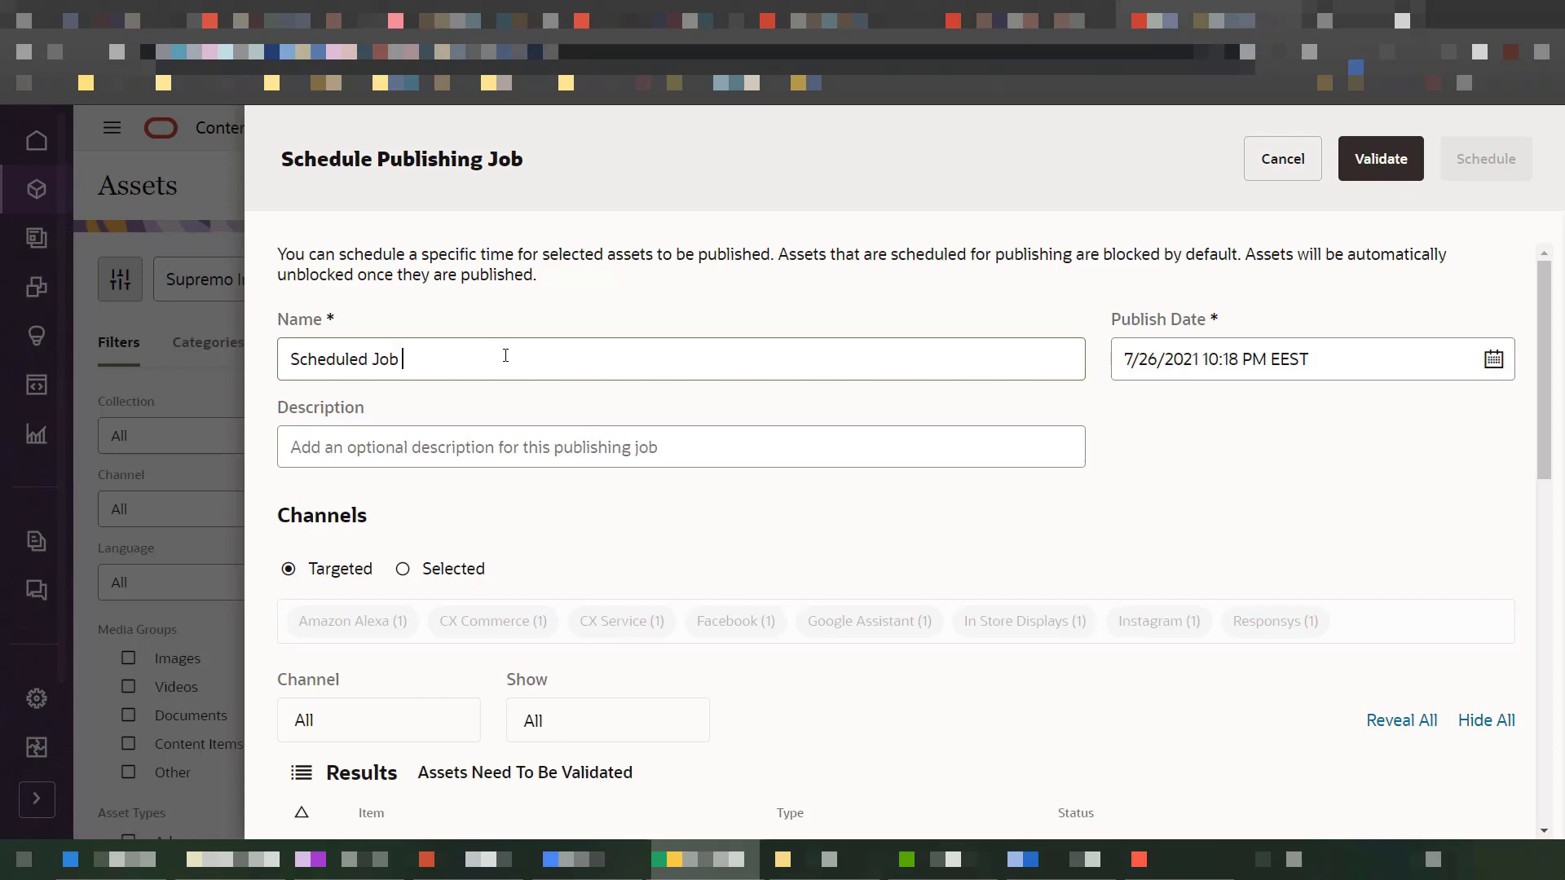
type("velino")
left_click(1494, 358)
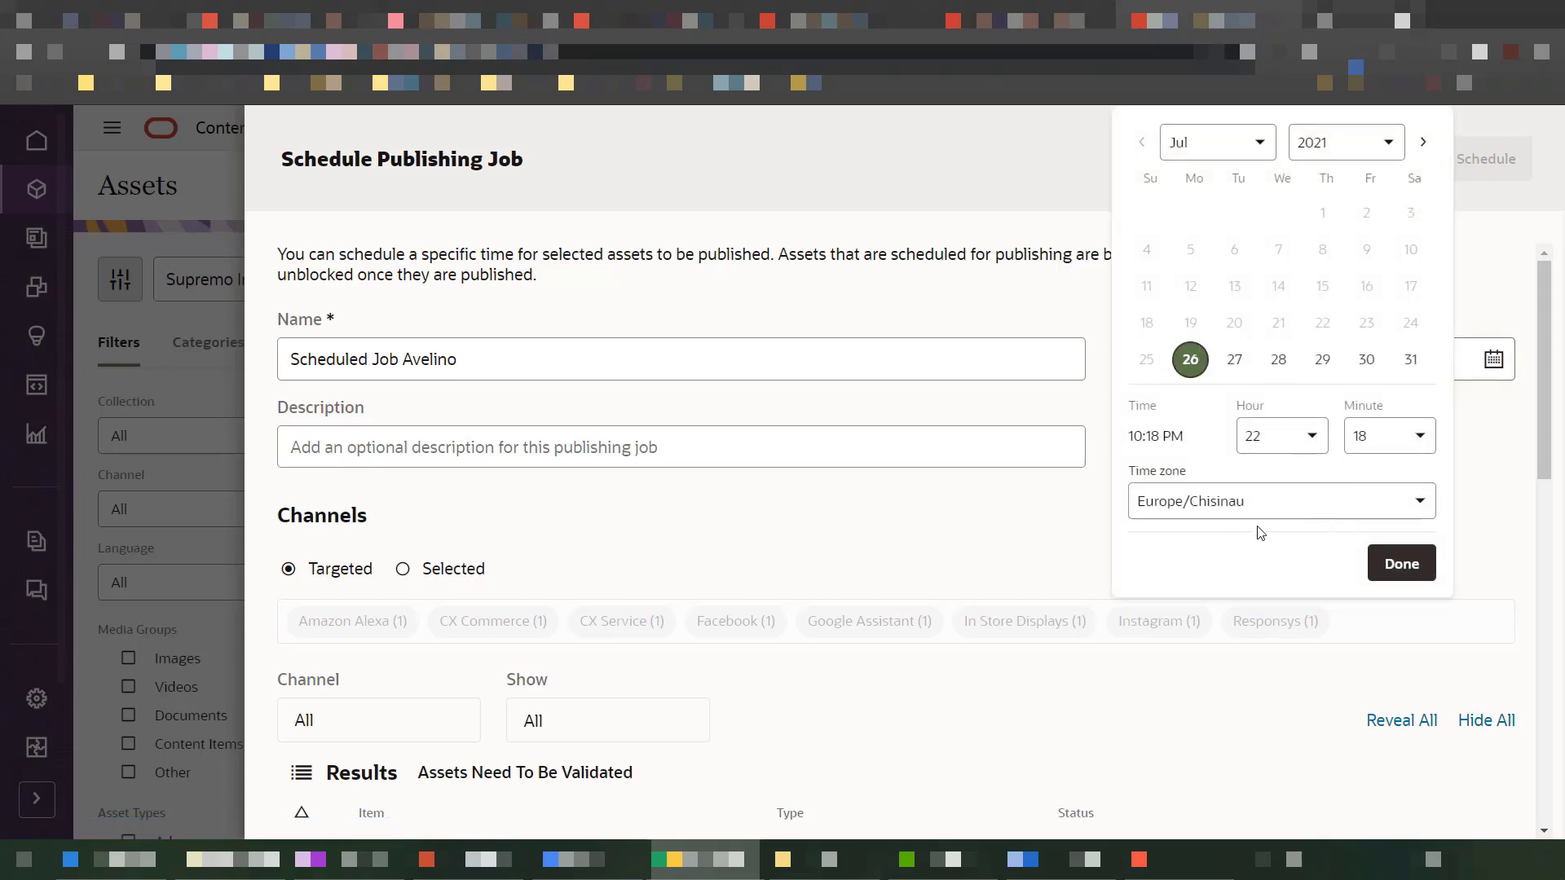
left_click(1406, 564)
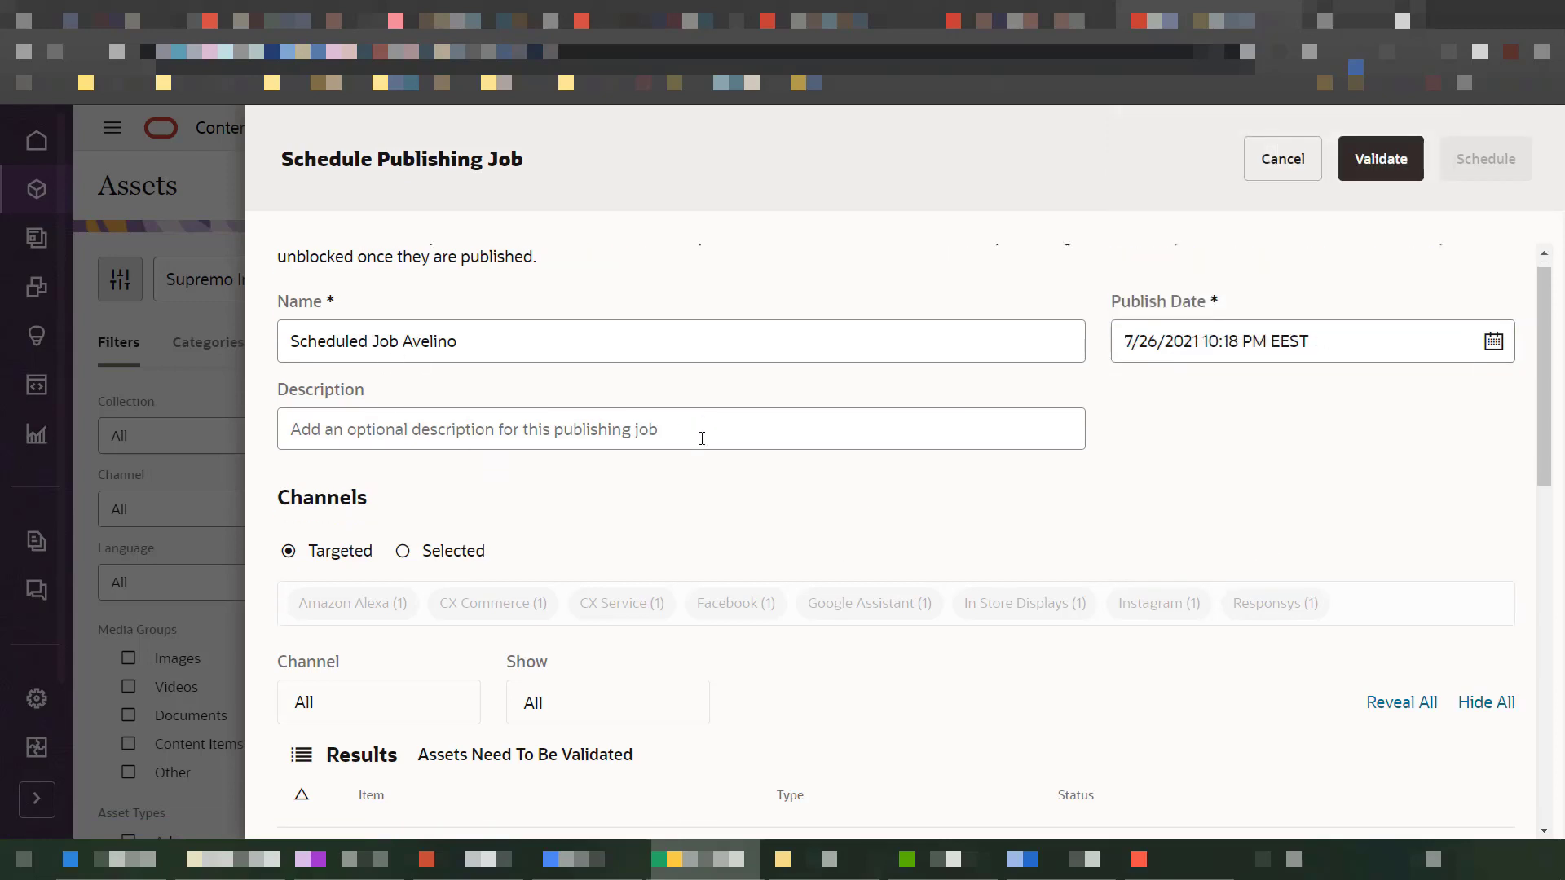
Step: Check which channels the Selected option offers for the publishing job, and return the channel setting to Targeted
scroll(680, 440, "down", 1)
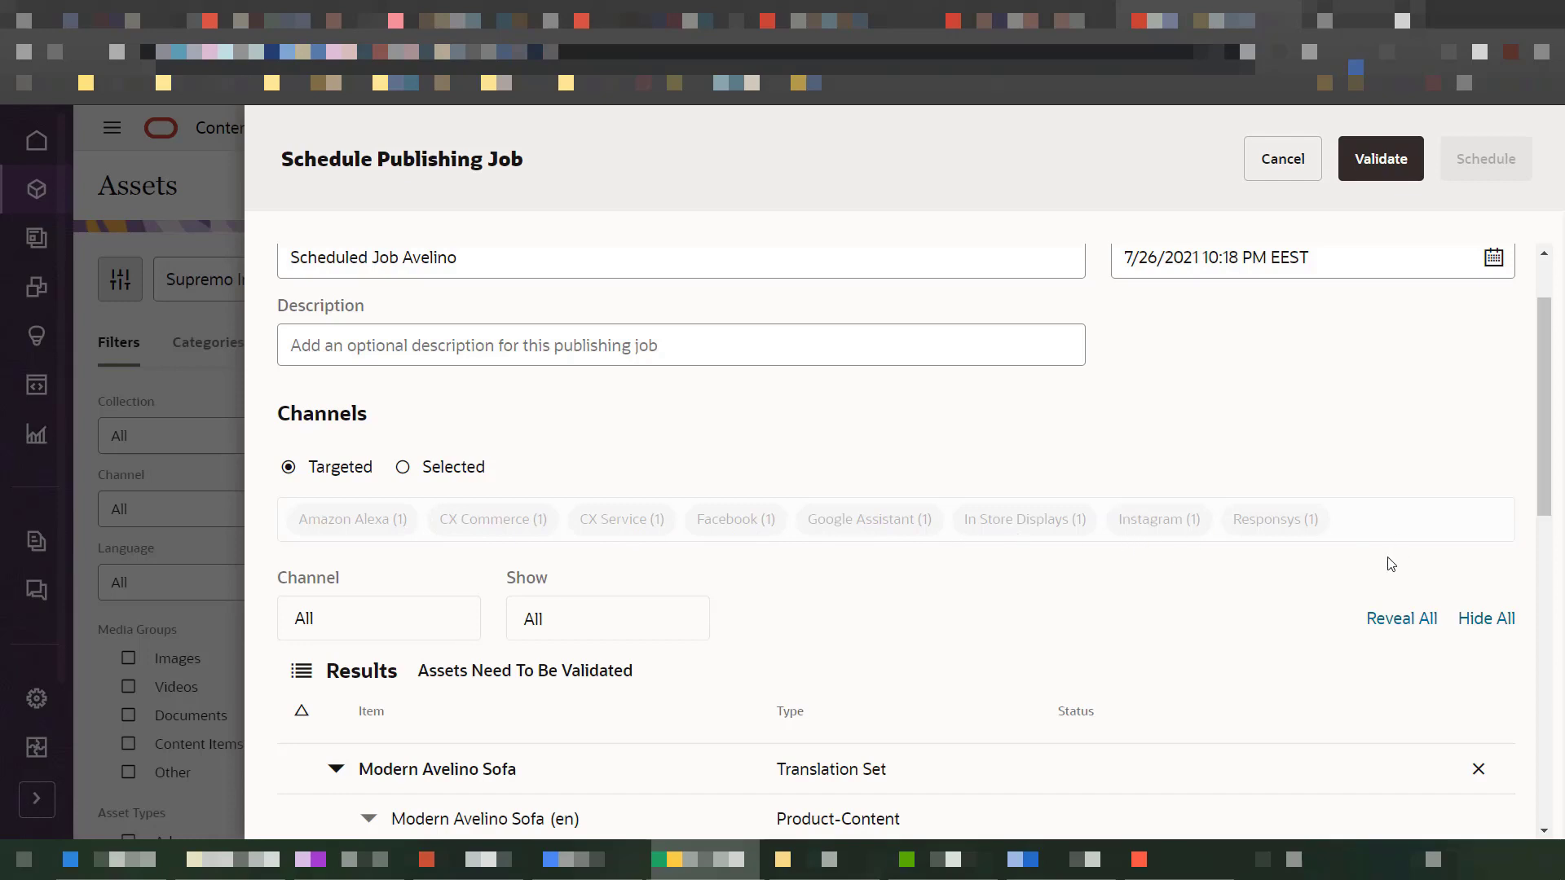
left_click(405, 467)
left_click(537, 505)
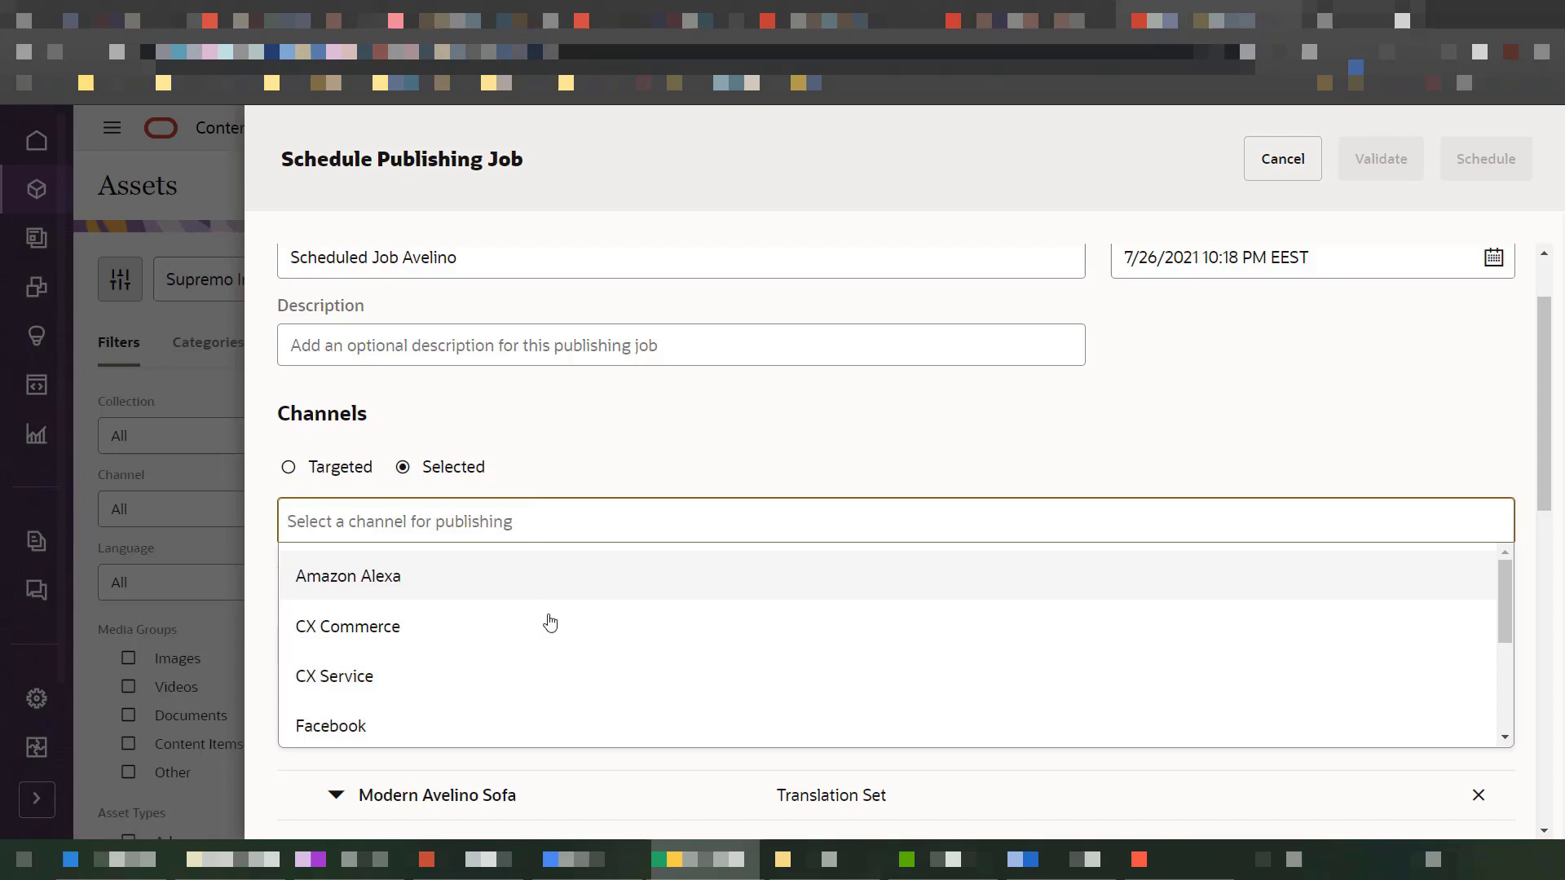
scroll(573, 616, "down", 3)
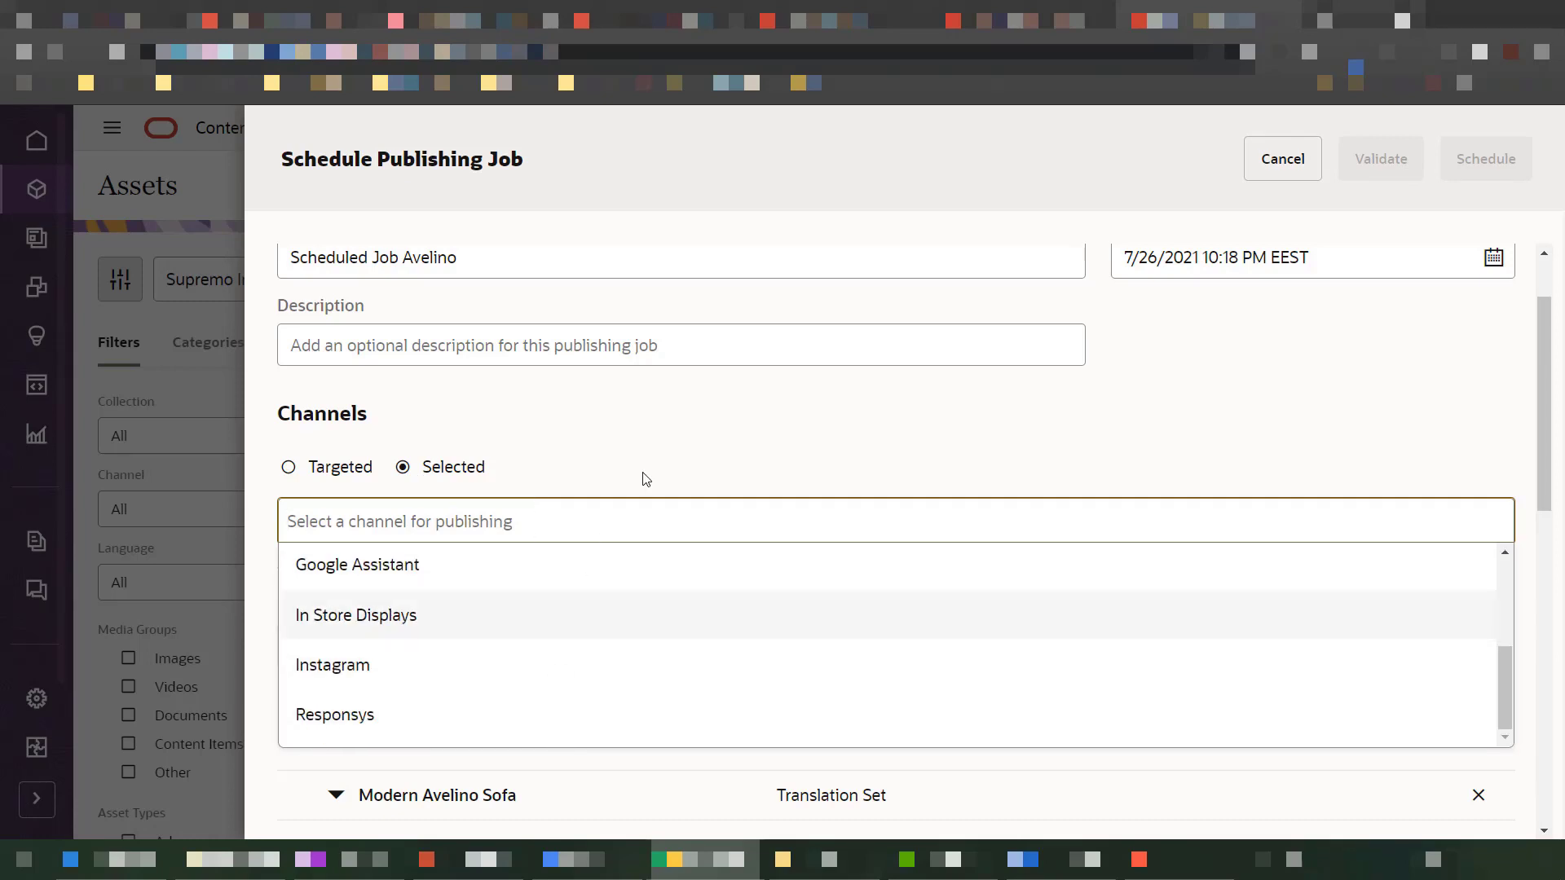
left_click(334, 471)
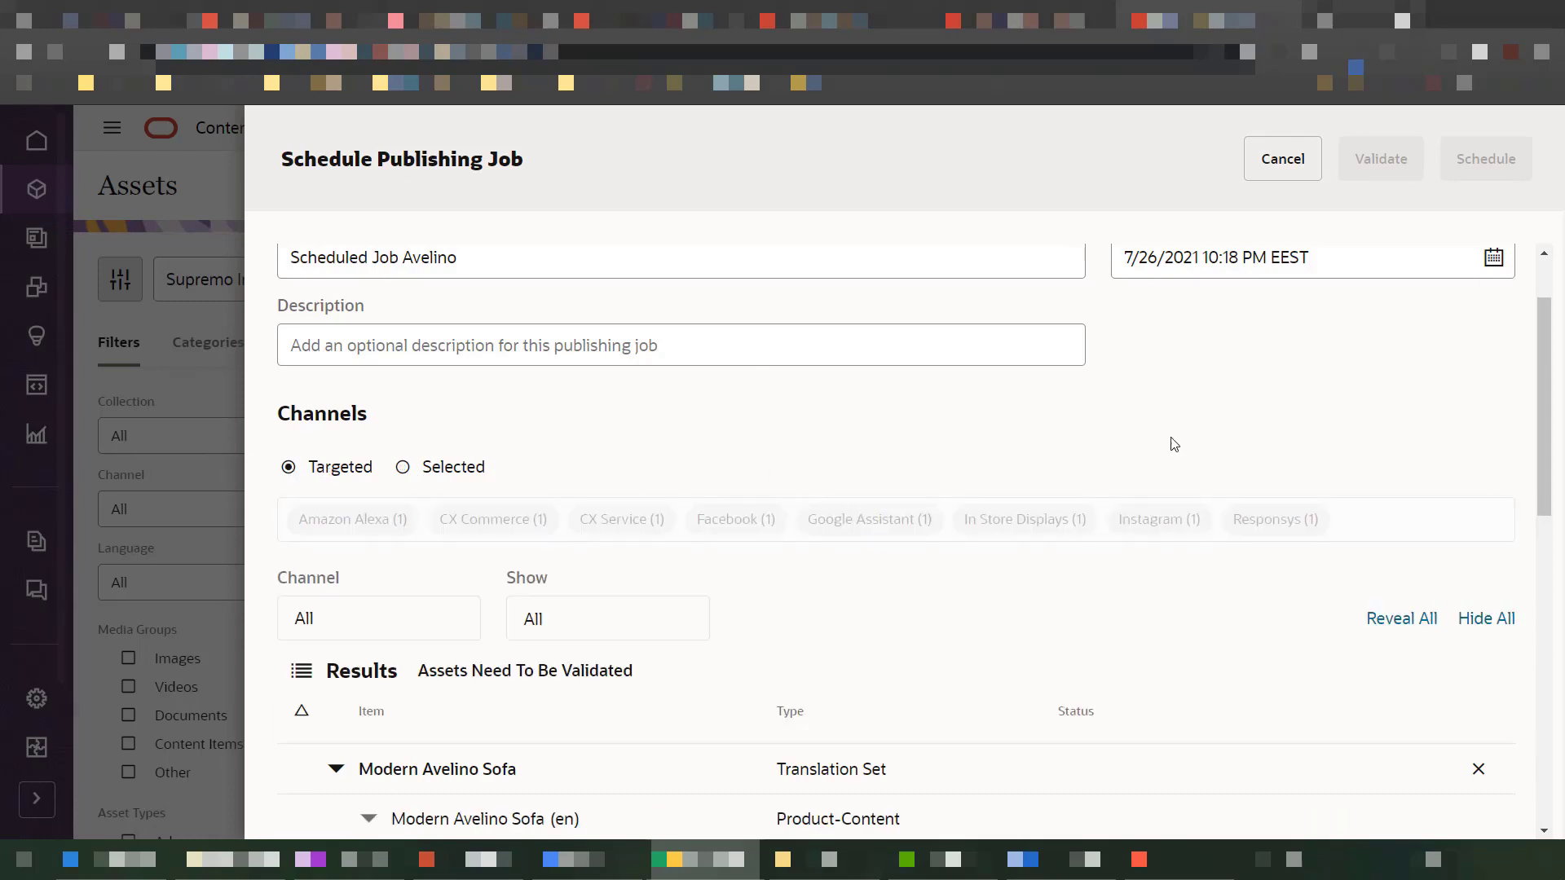
Step: Change the job name to "Scheduled Job Avelino 1" and validate the job
scroll(528, 454, "up", 2)
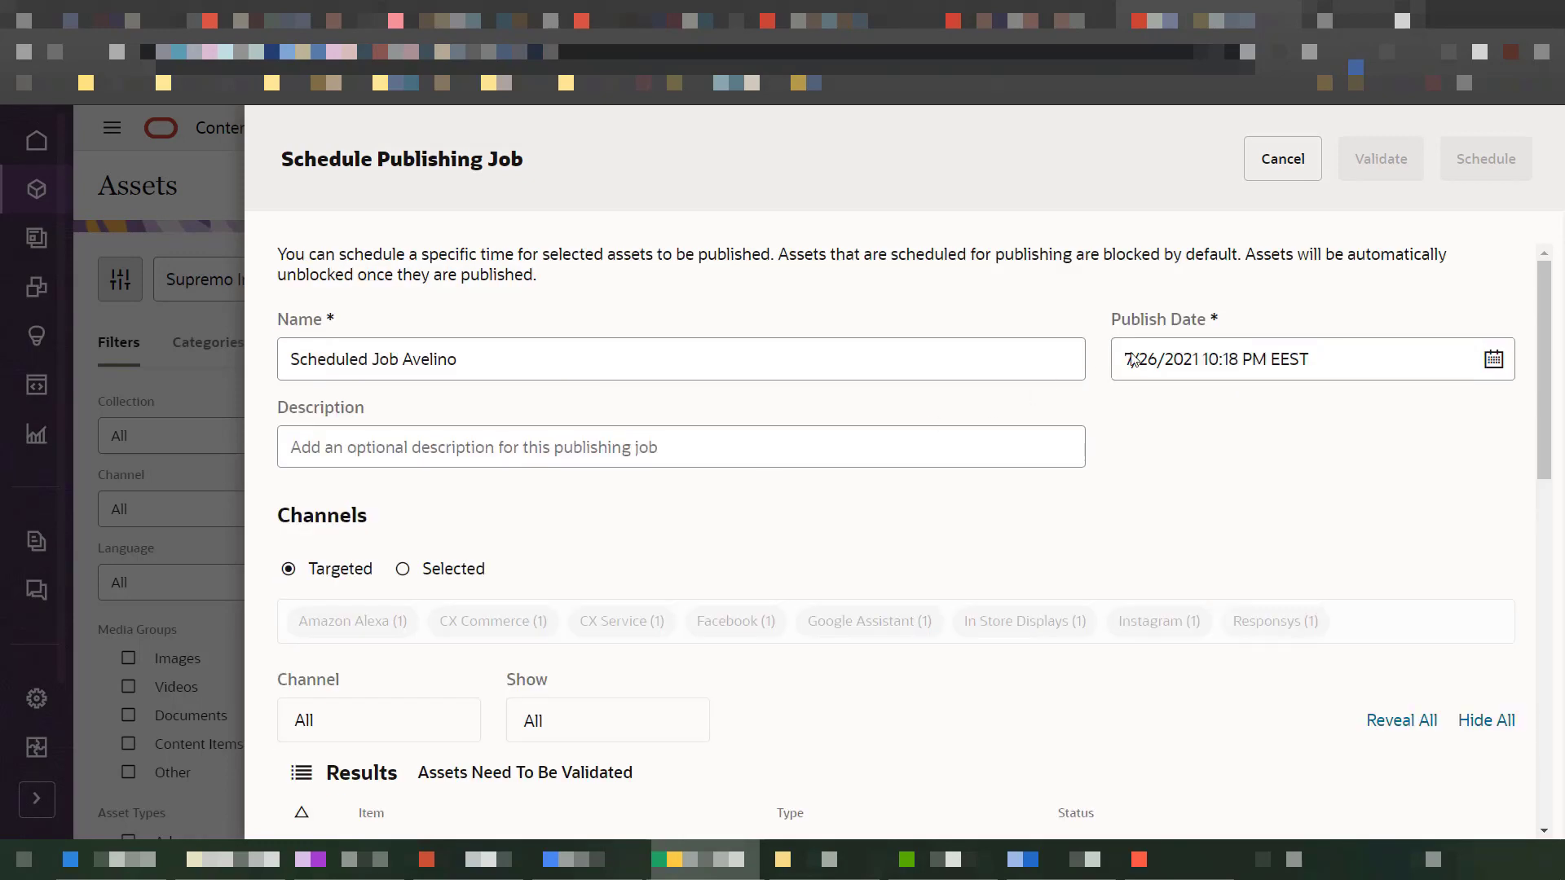
left_click(822, 369)
type("1")
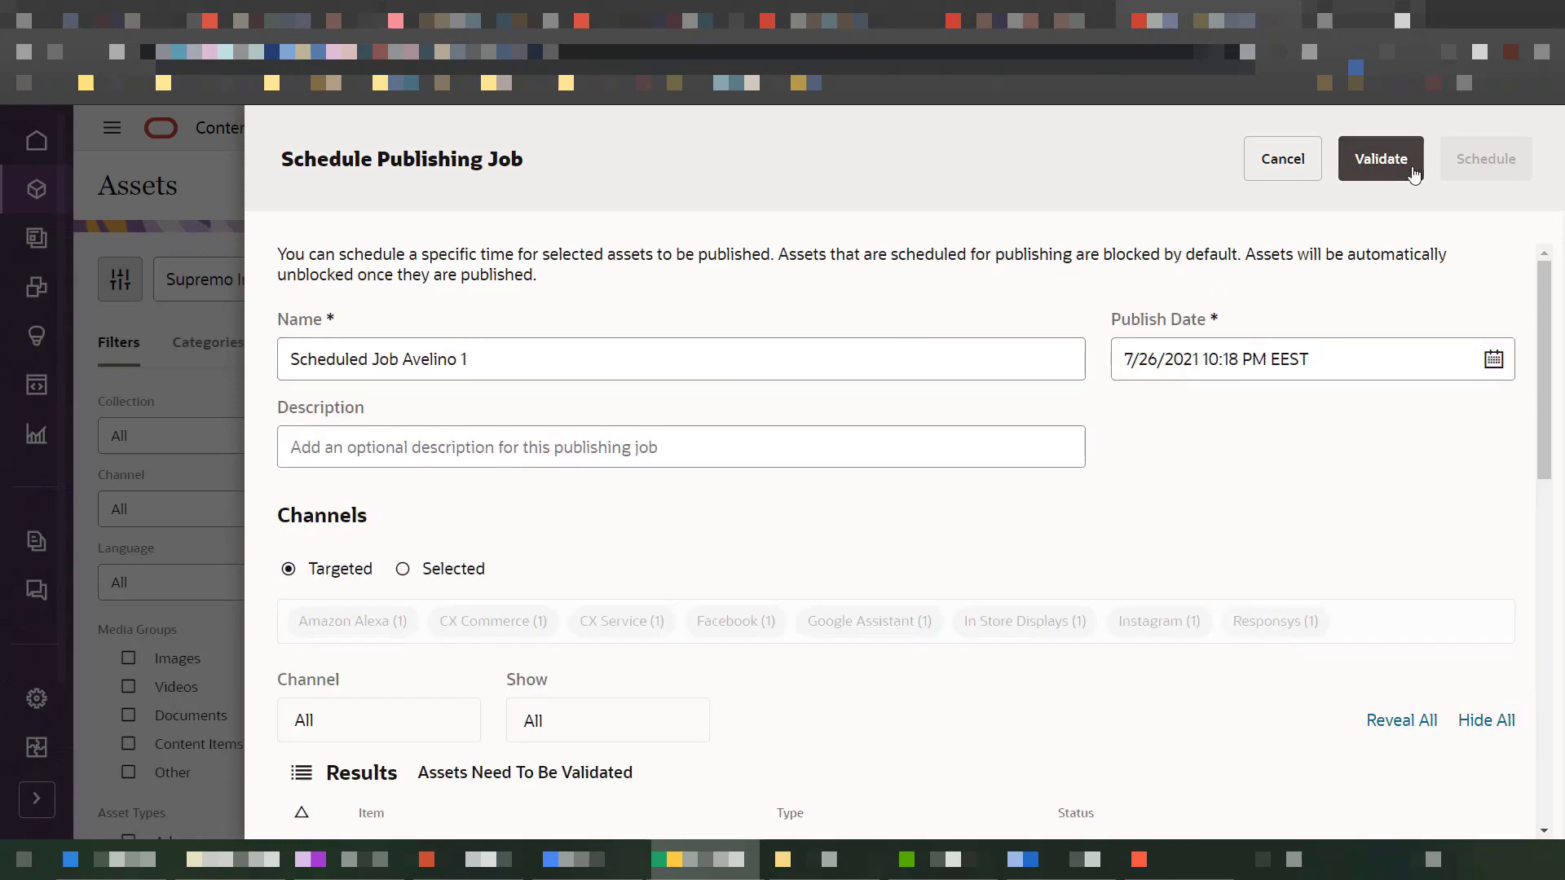
left_click(1413, 172)
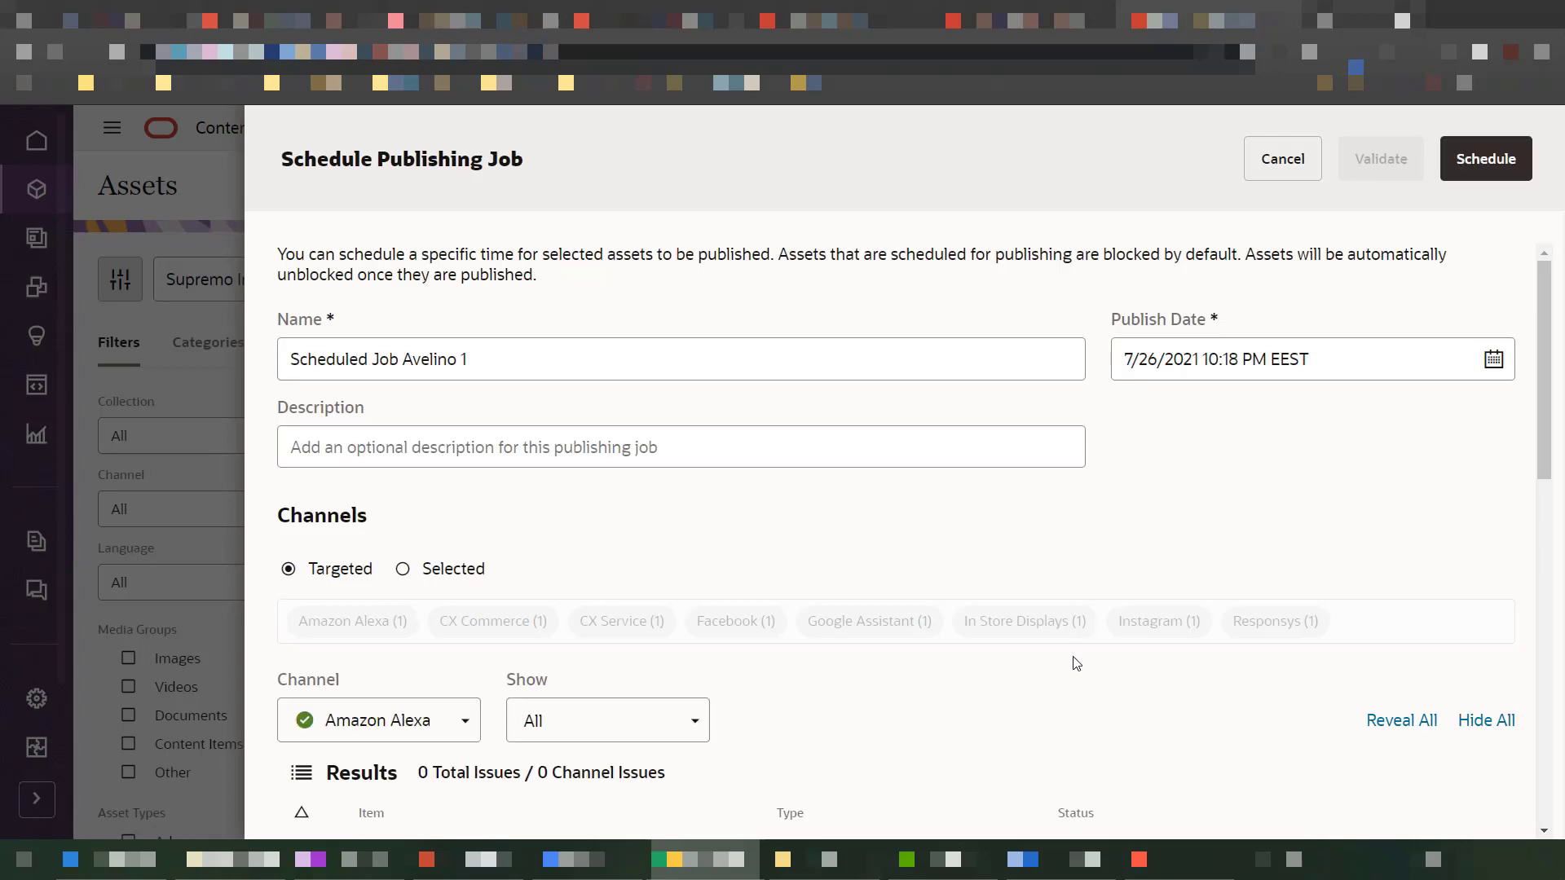
Step: Review the validation results for the sofa and its dependencies, and schedule the publishing job
scroll(1075, 663, "down", 8)
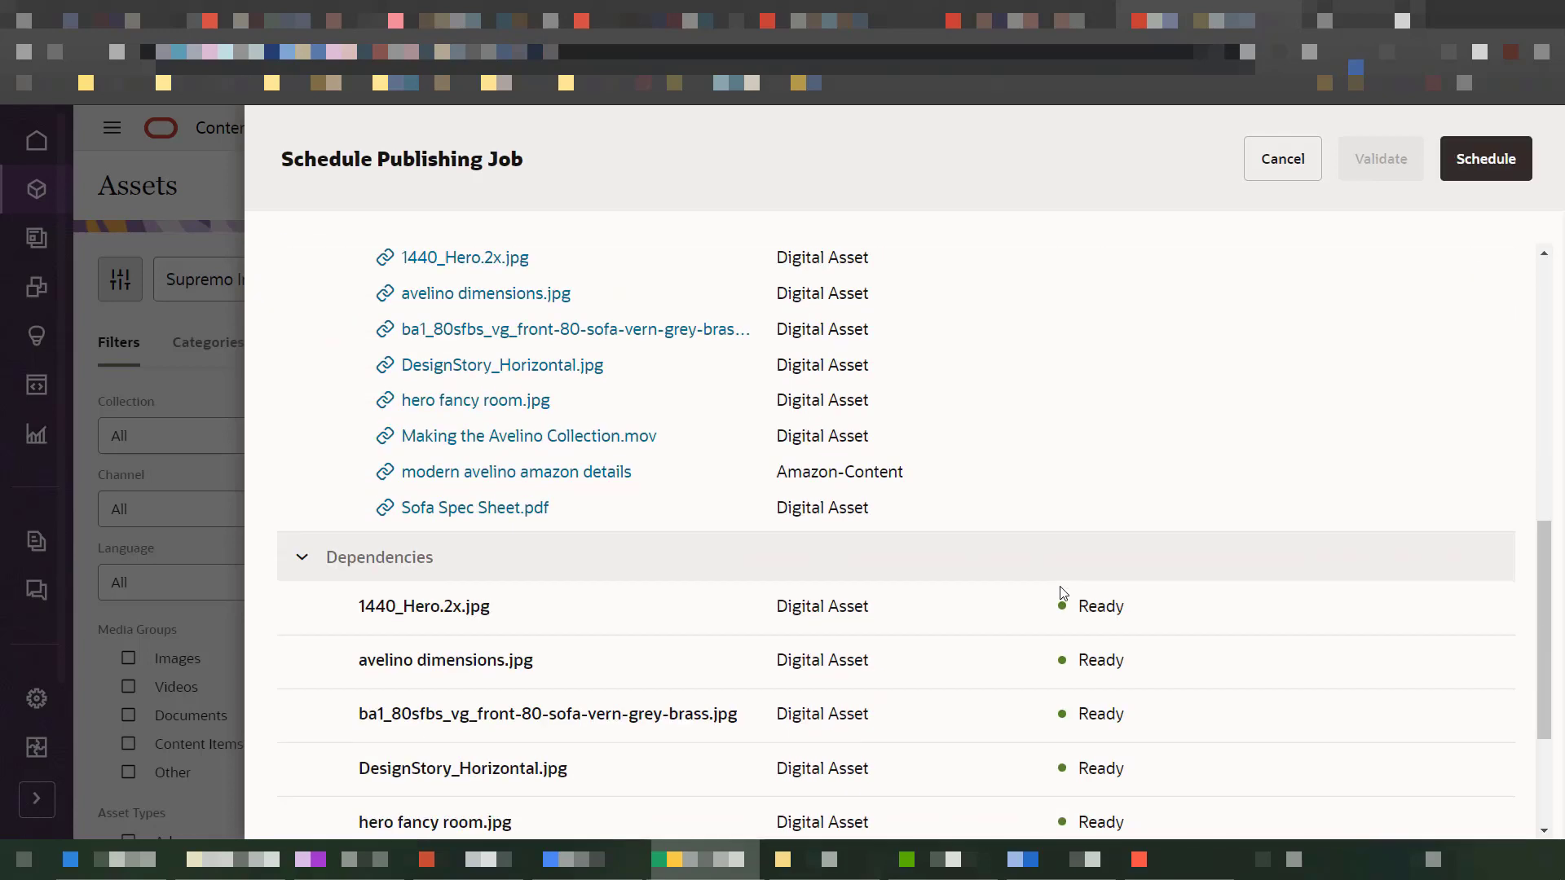
scroll(1063, 592, "down", 3)
scroll(1198, 705, "up", 11)
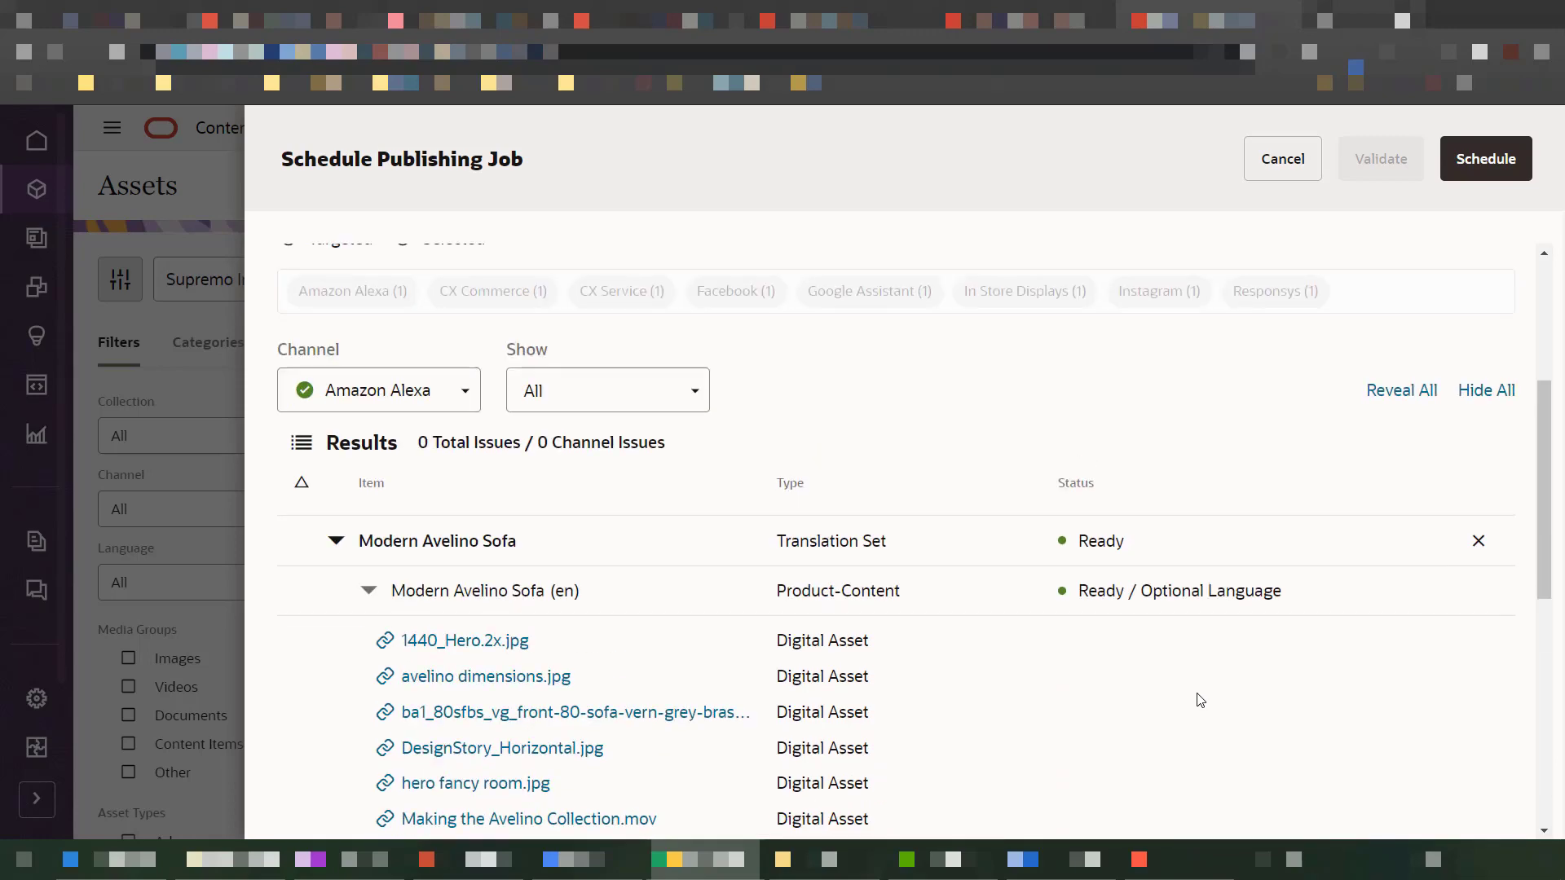
left_click(1506, 162)
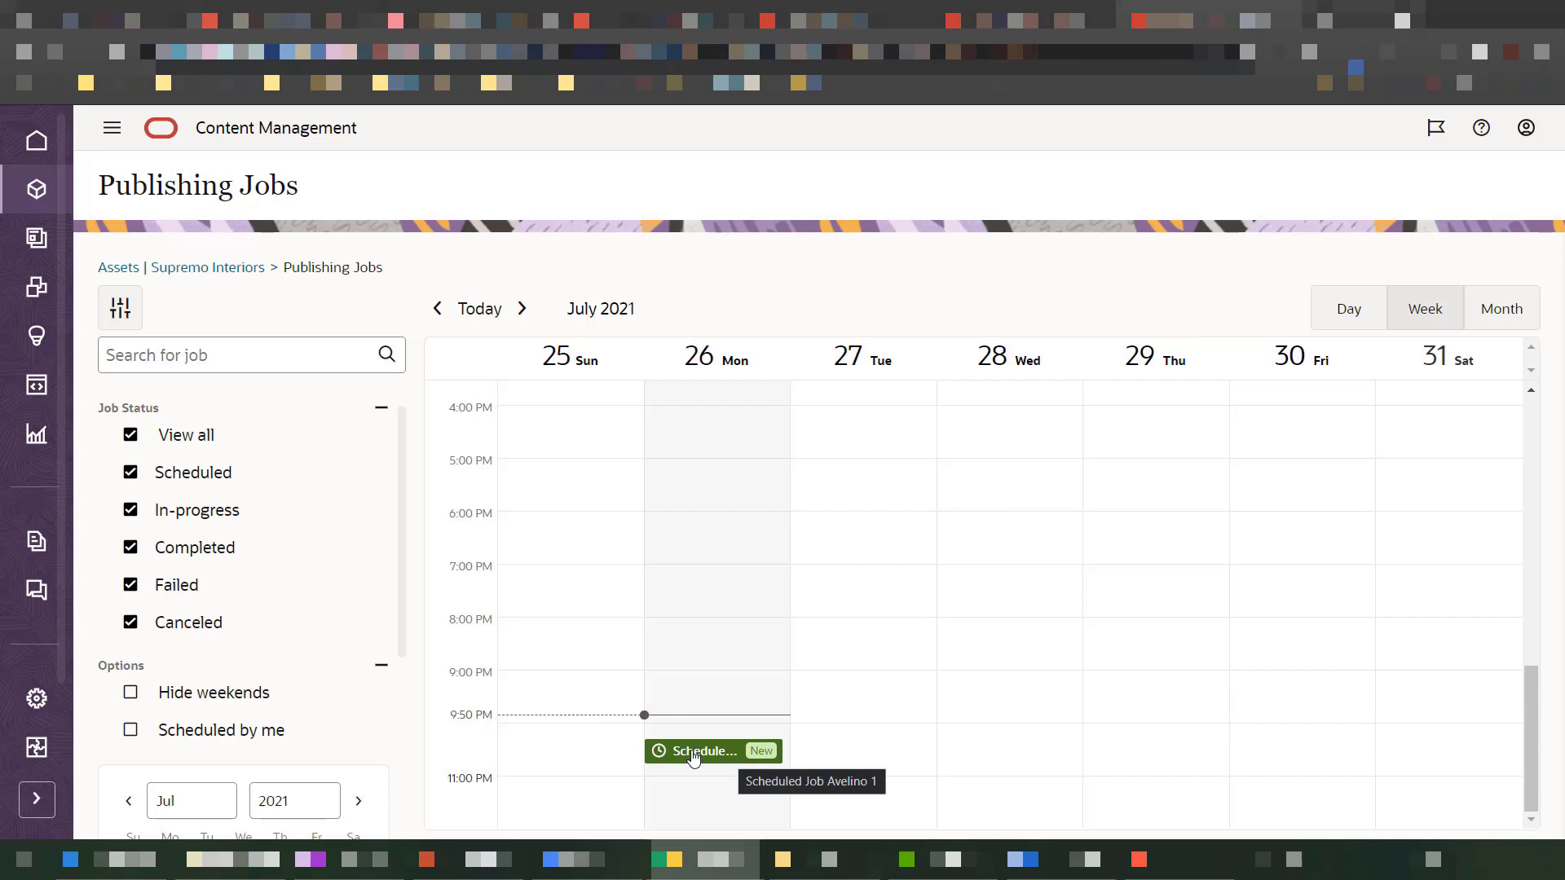
Step: View the publishing jobs calendar by month and by day, and look through its status filters and options
left_click(1501, 308)
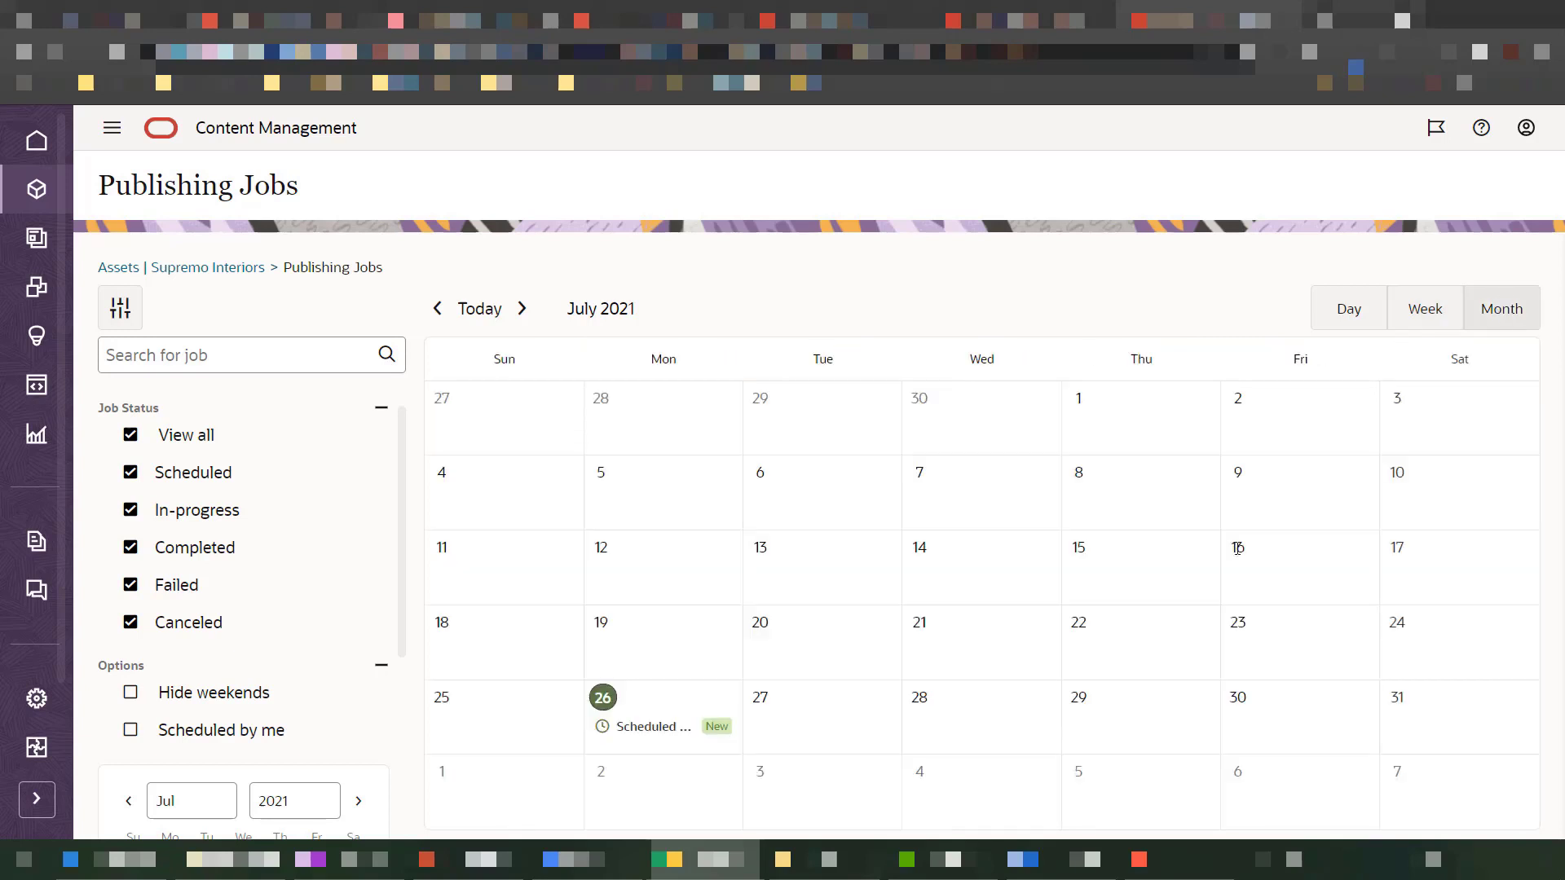
left_click(1349, 308)
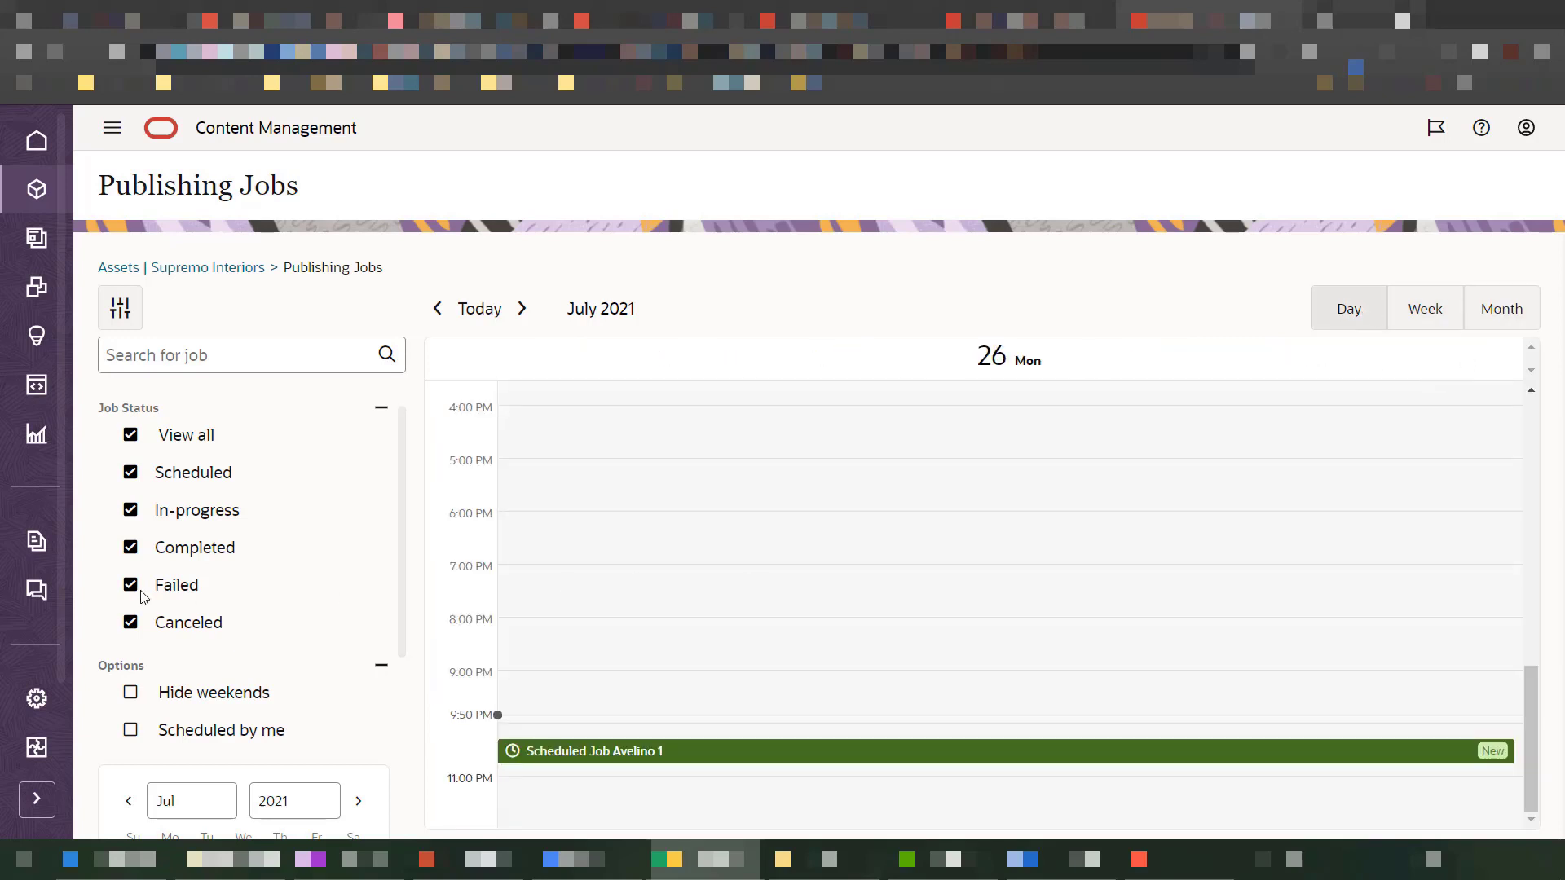
scroll(159, 538, "down", 3)
scroll(155, 535, "up", 3)
scroll(276, 710, "down", 3)
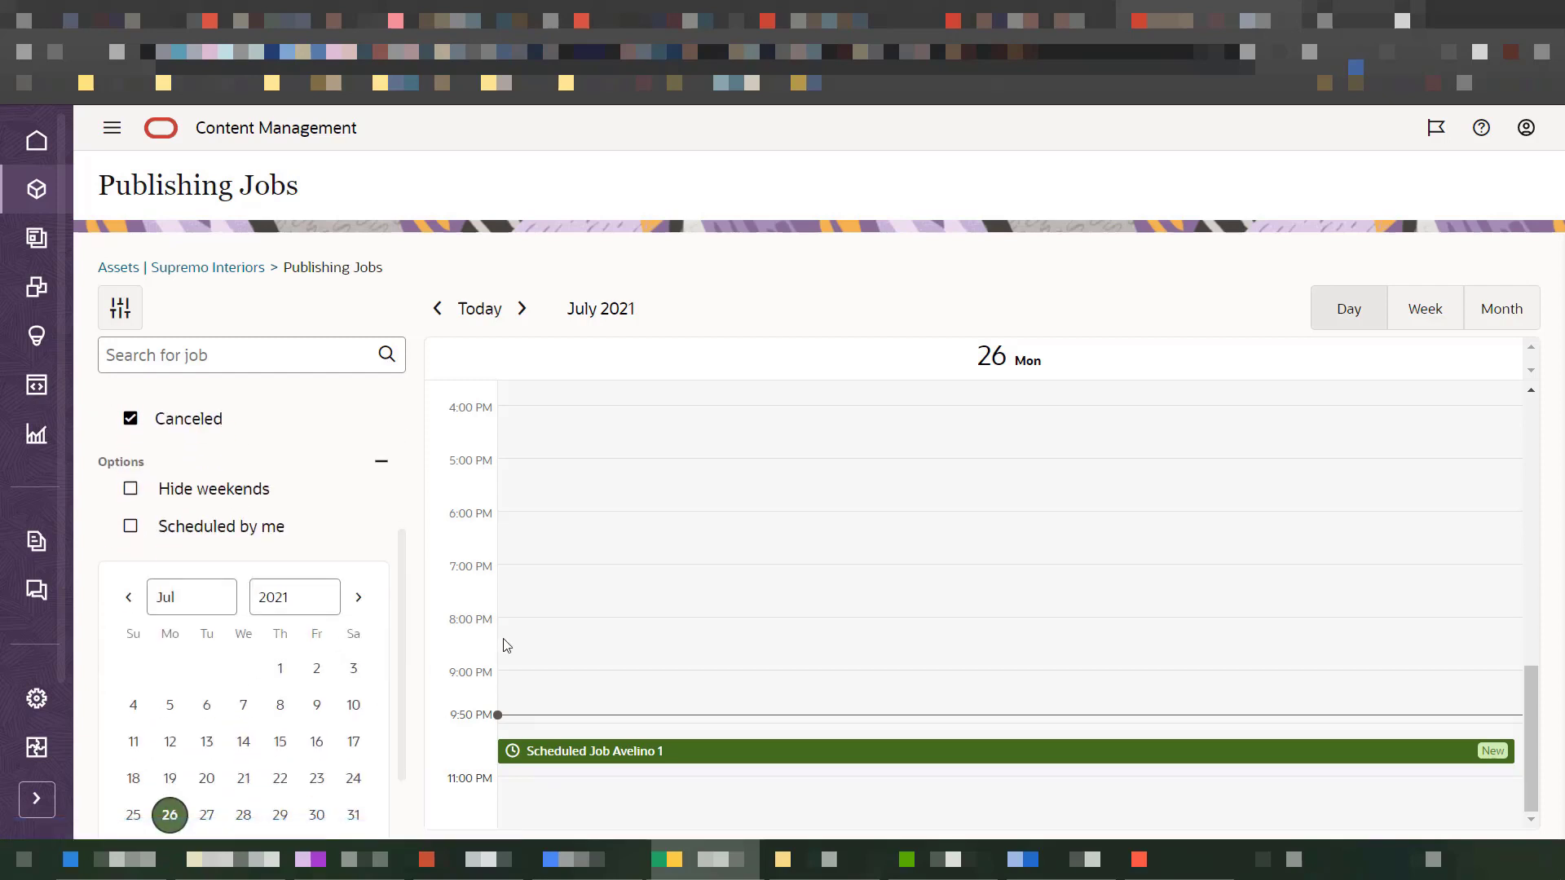
Step: Open Scheduled Job Avelino 1 from the calendar, review its channels, items and dependencies, and close it
left_click(731, 754)
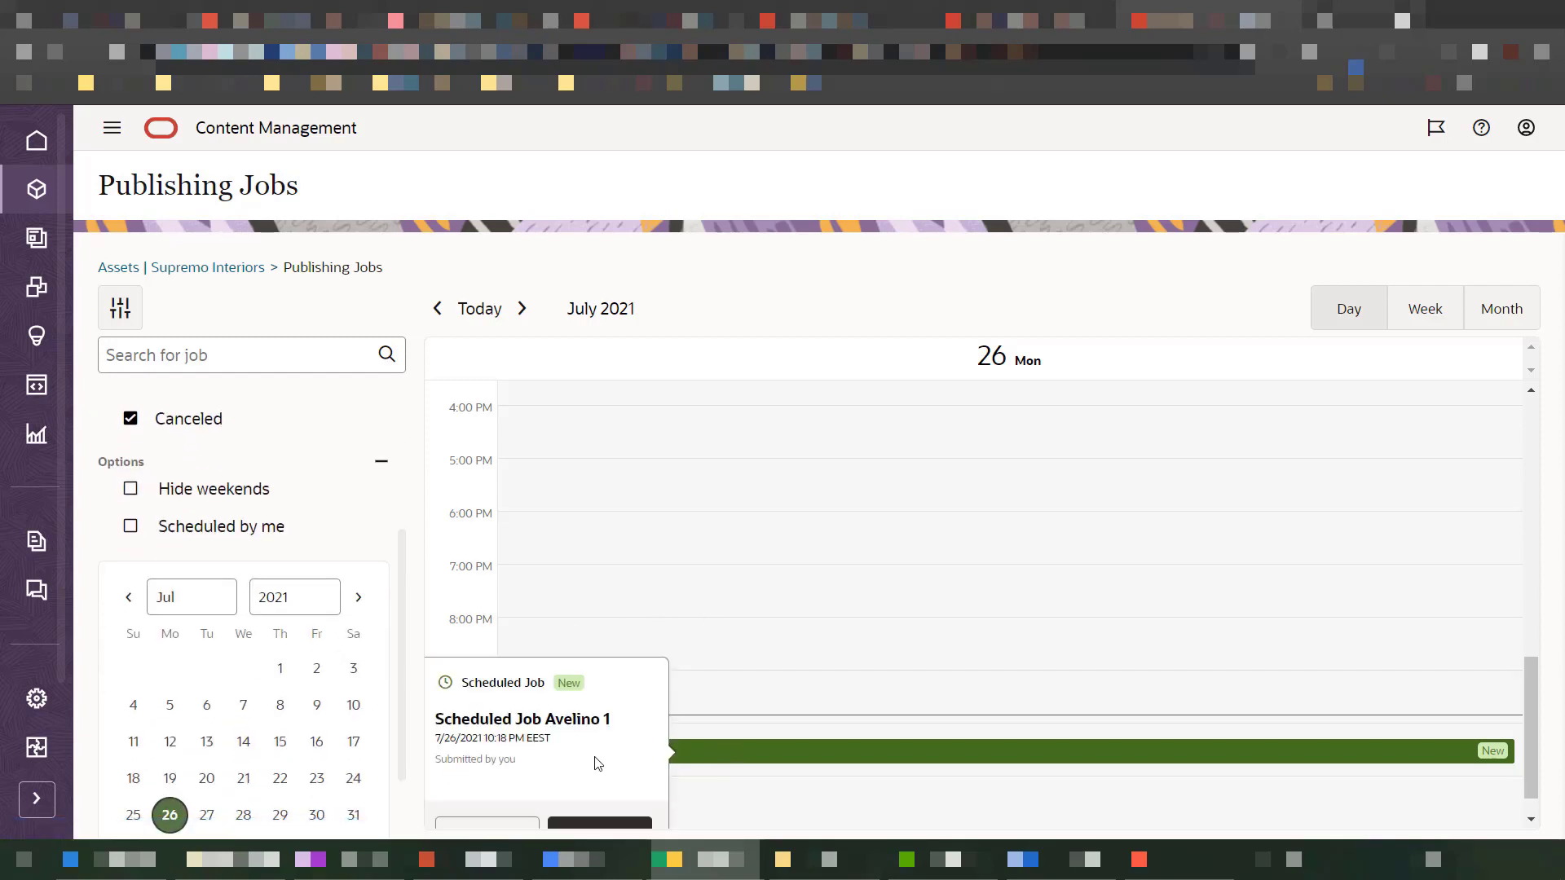
scroll(606, 689, "down", 1)
left_click(615, 797)
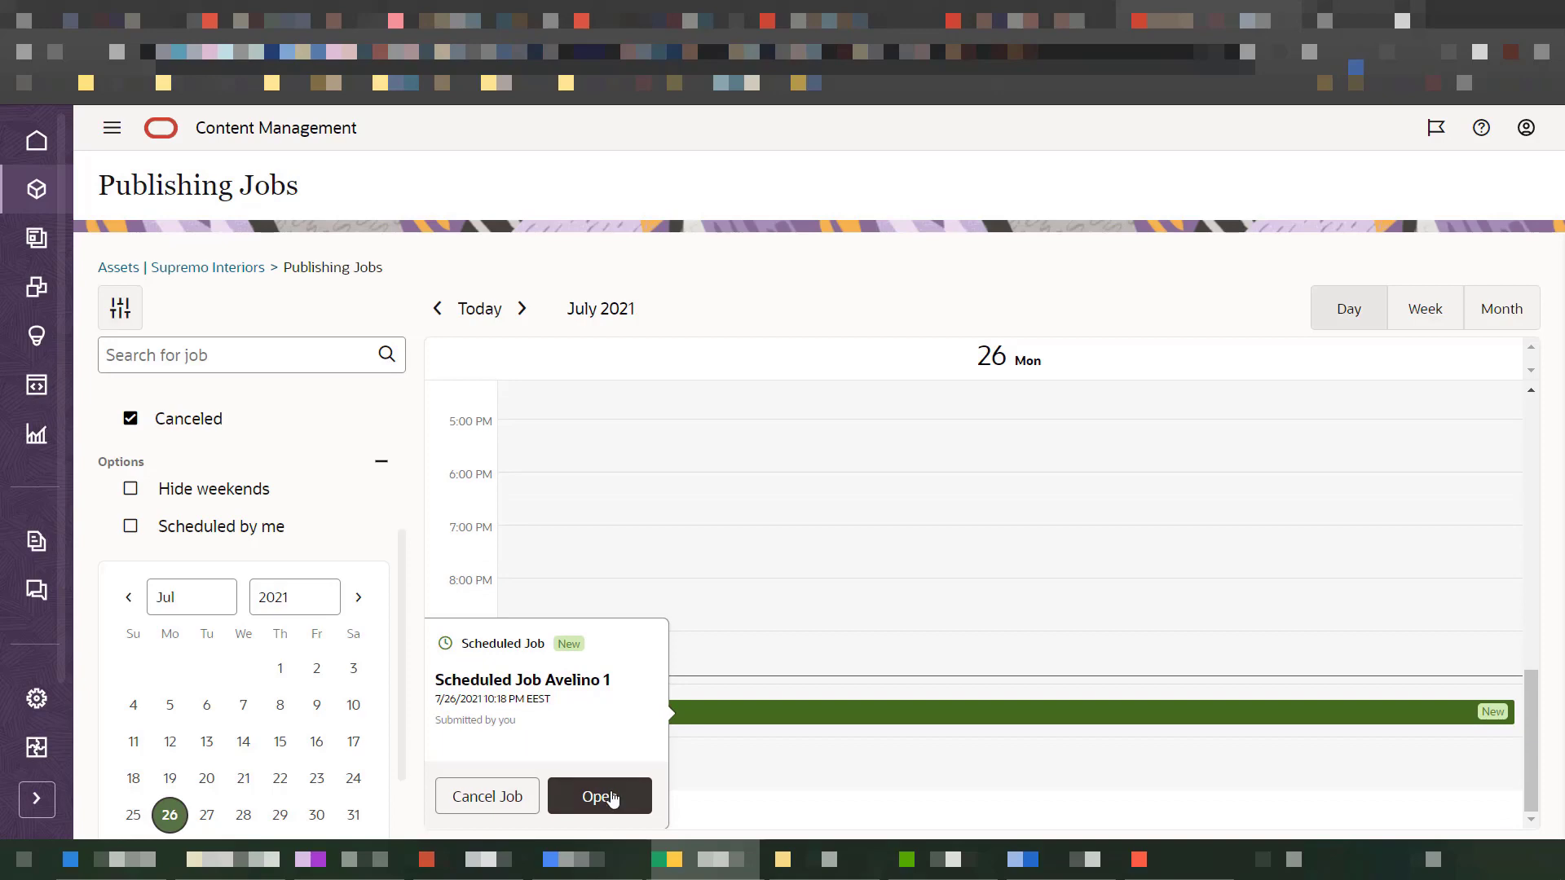
scroll(1009, 453, "down", 6)
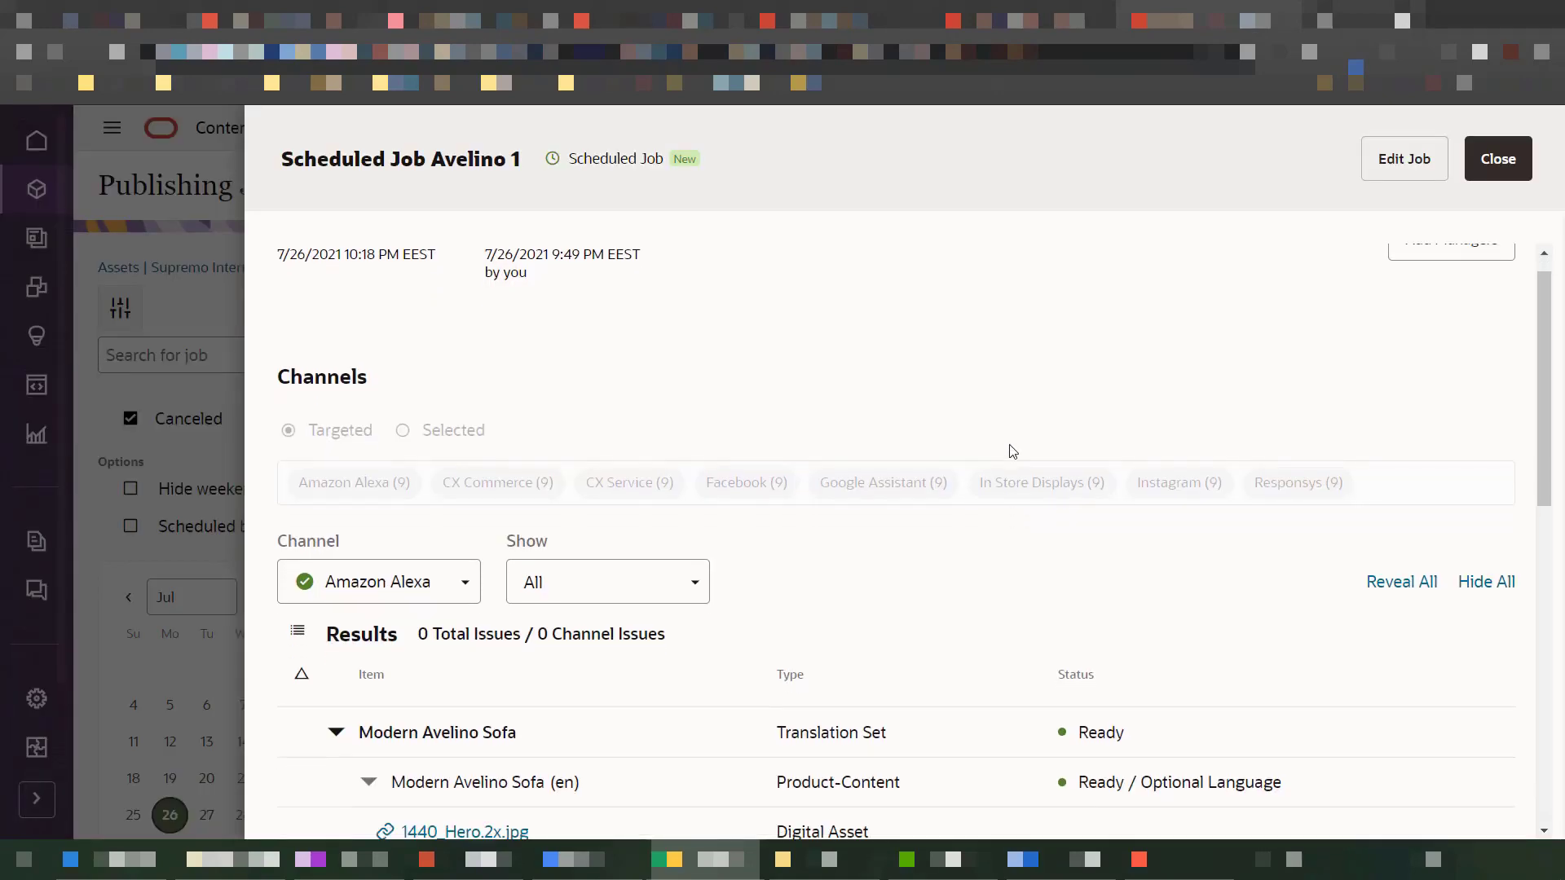
scroll(1014, 449, "down", 4)
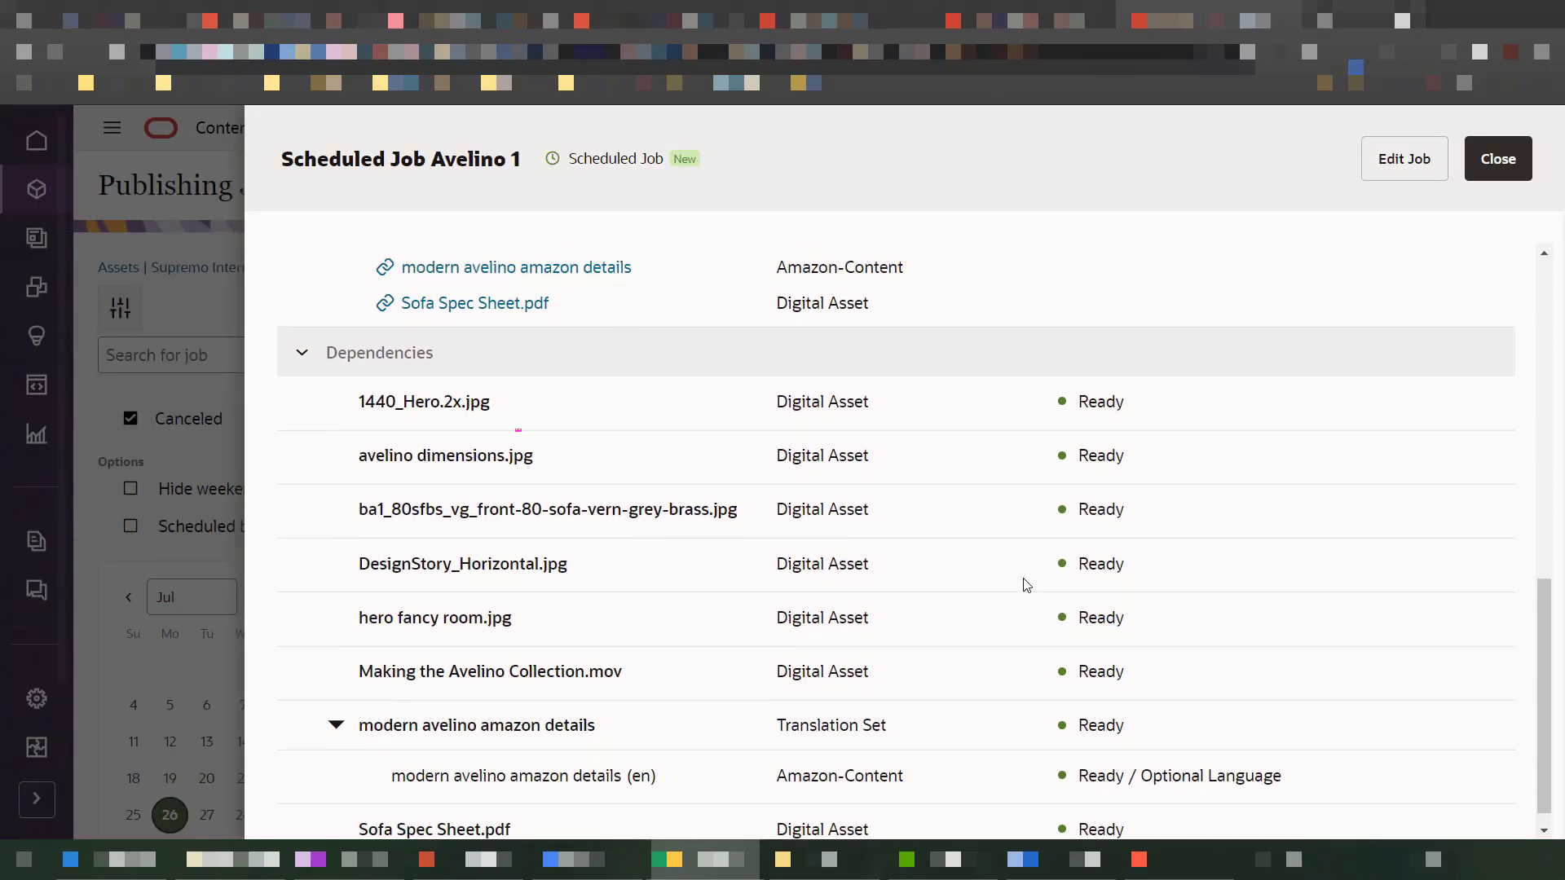
scroll(1473, 278, "up", 9)
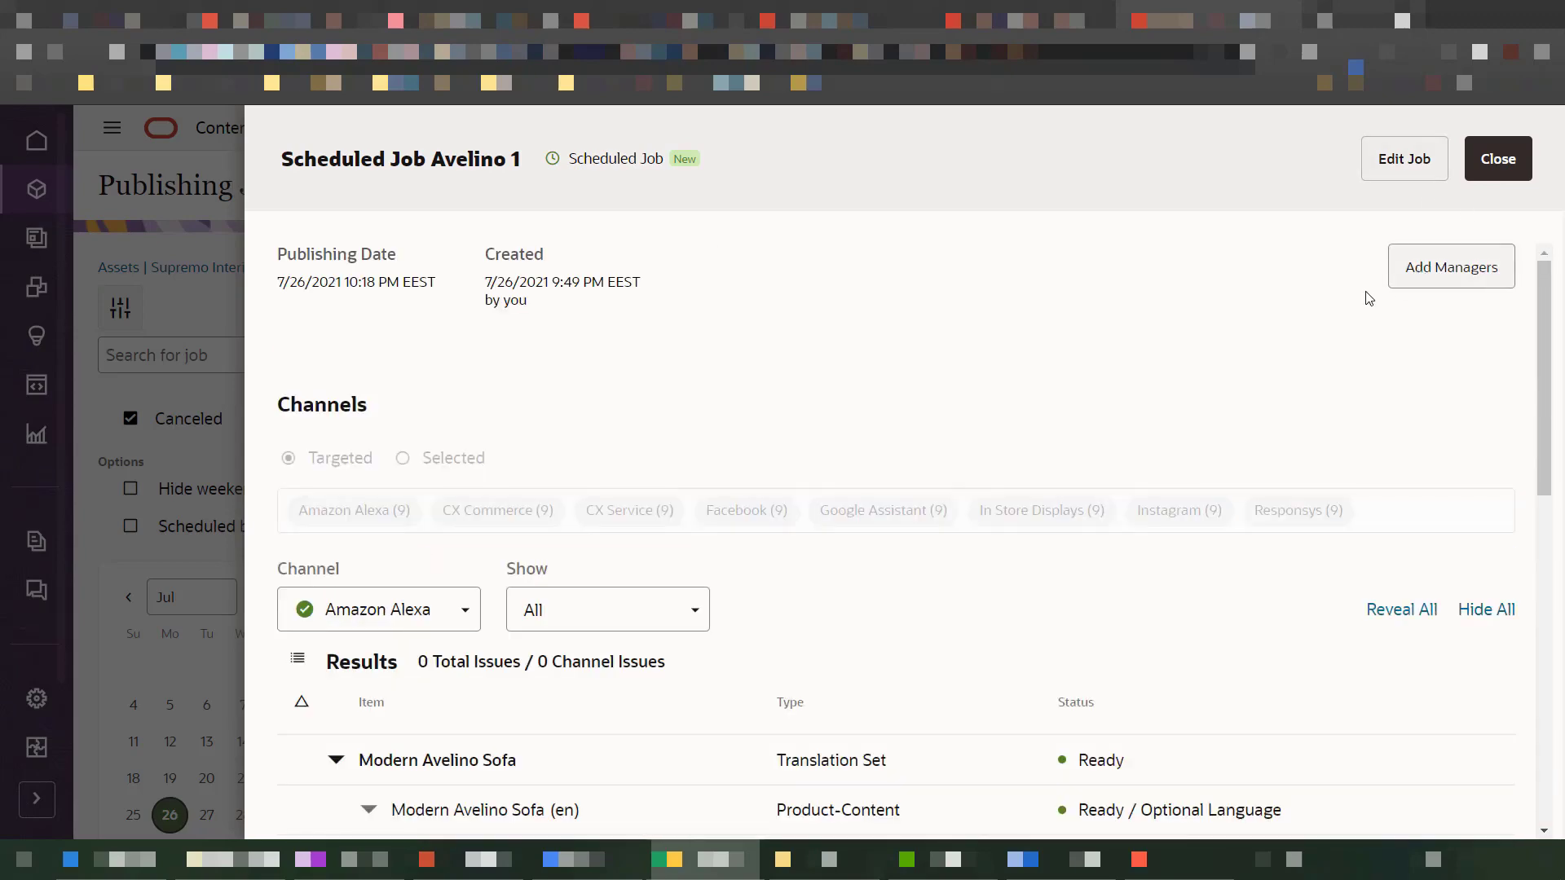
left_click(1512, 167)
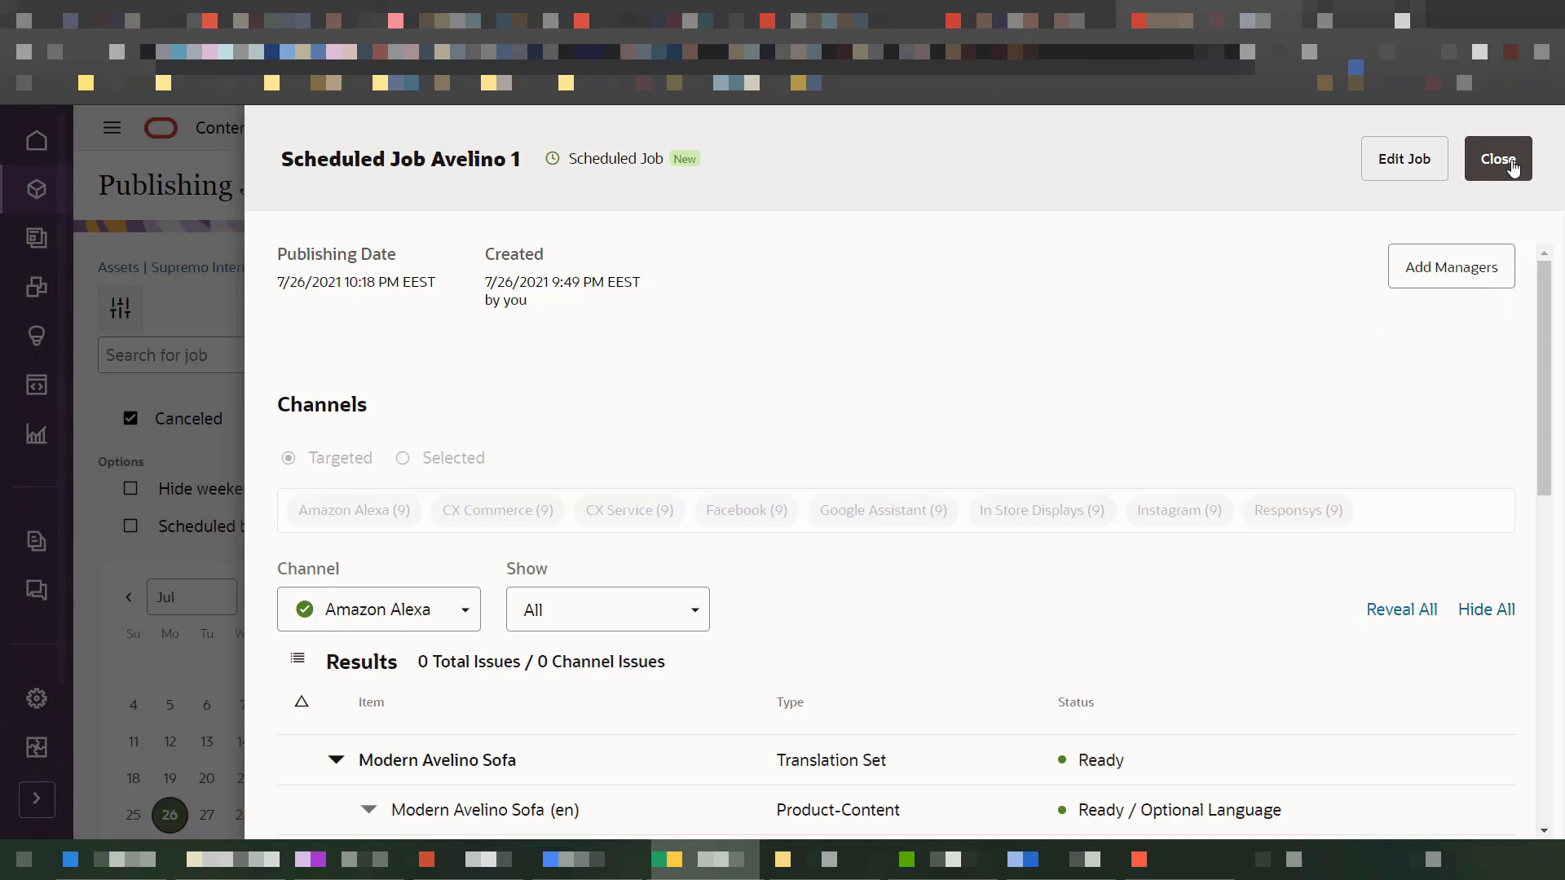
Step: View the cancel option in the summary of Scheduled Job Avelino 1 and dismiss the summary, keeping the job
left_click(767, 759)
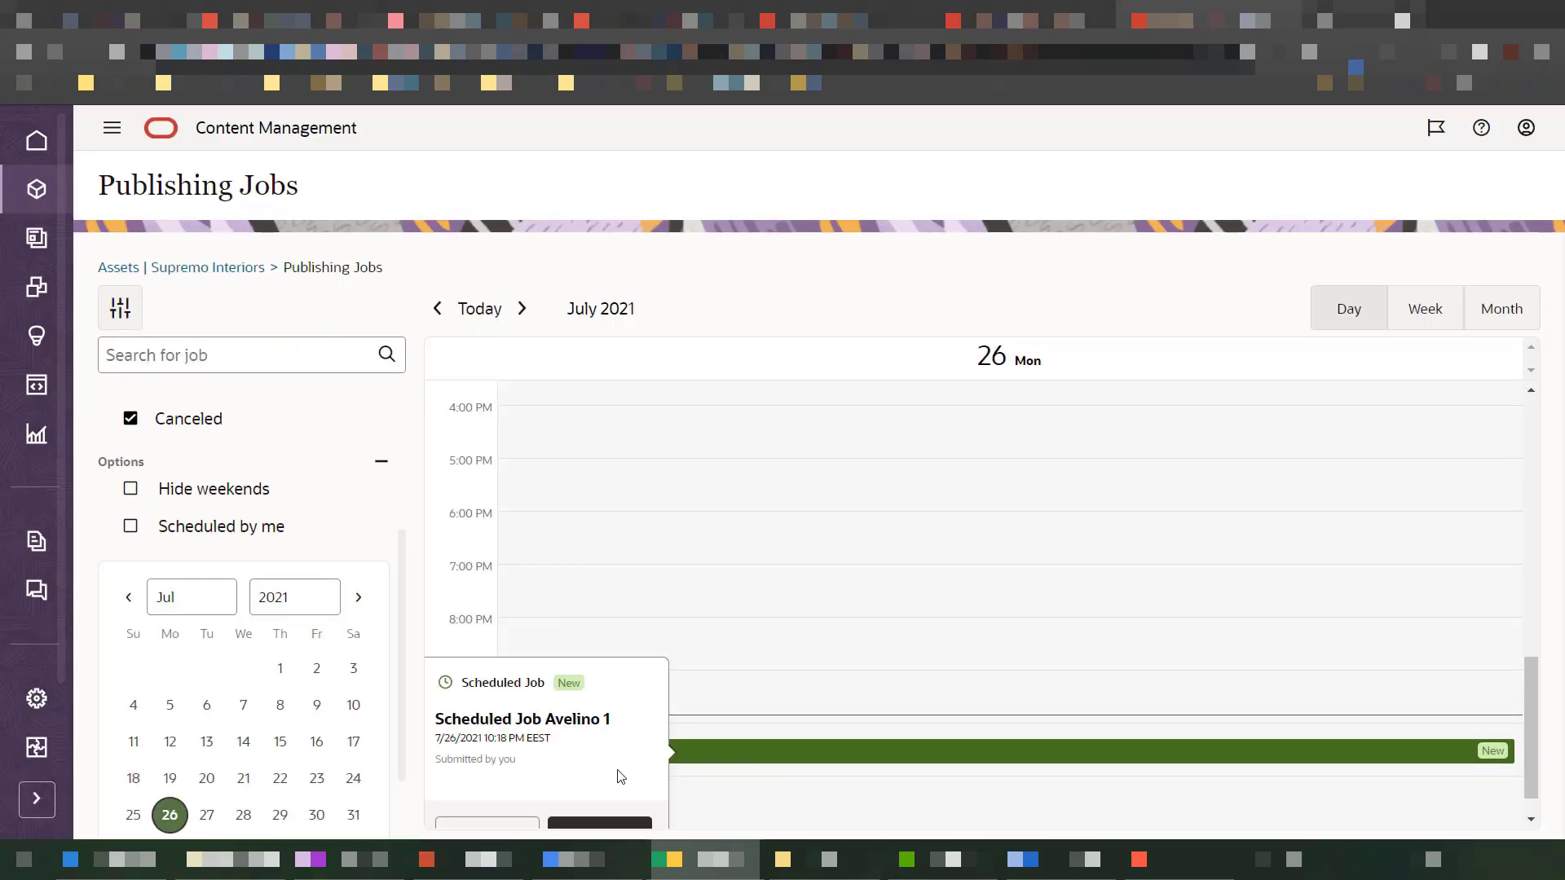
scroll(640, 721, "down", 1)
left_click(493, 806)
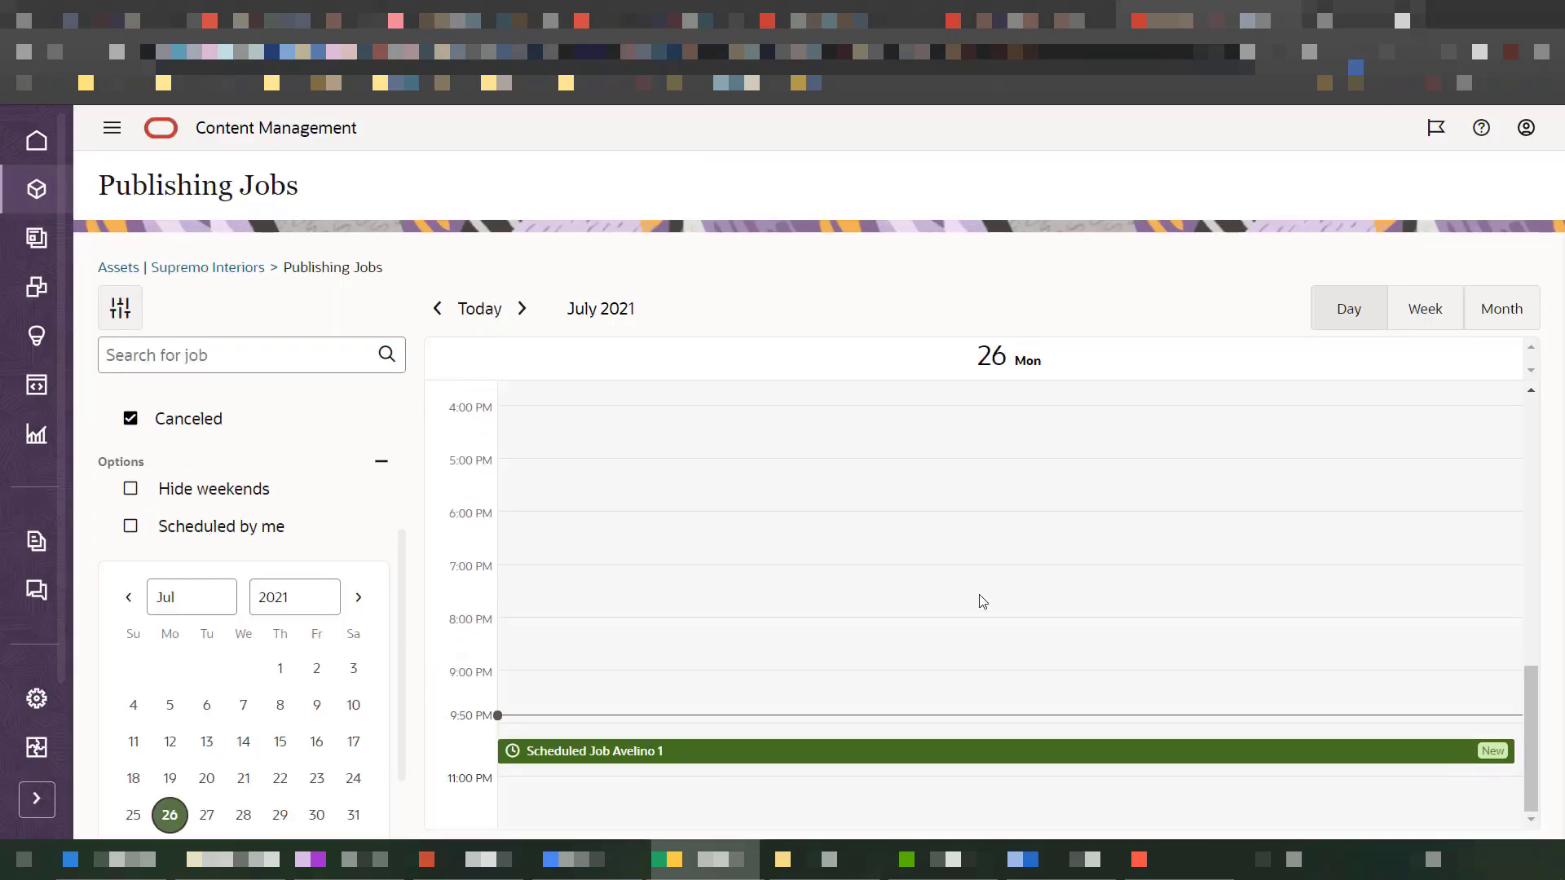
left_click(1011, 526)
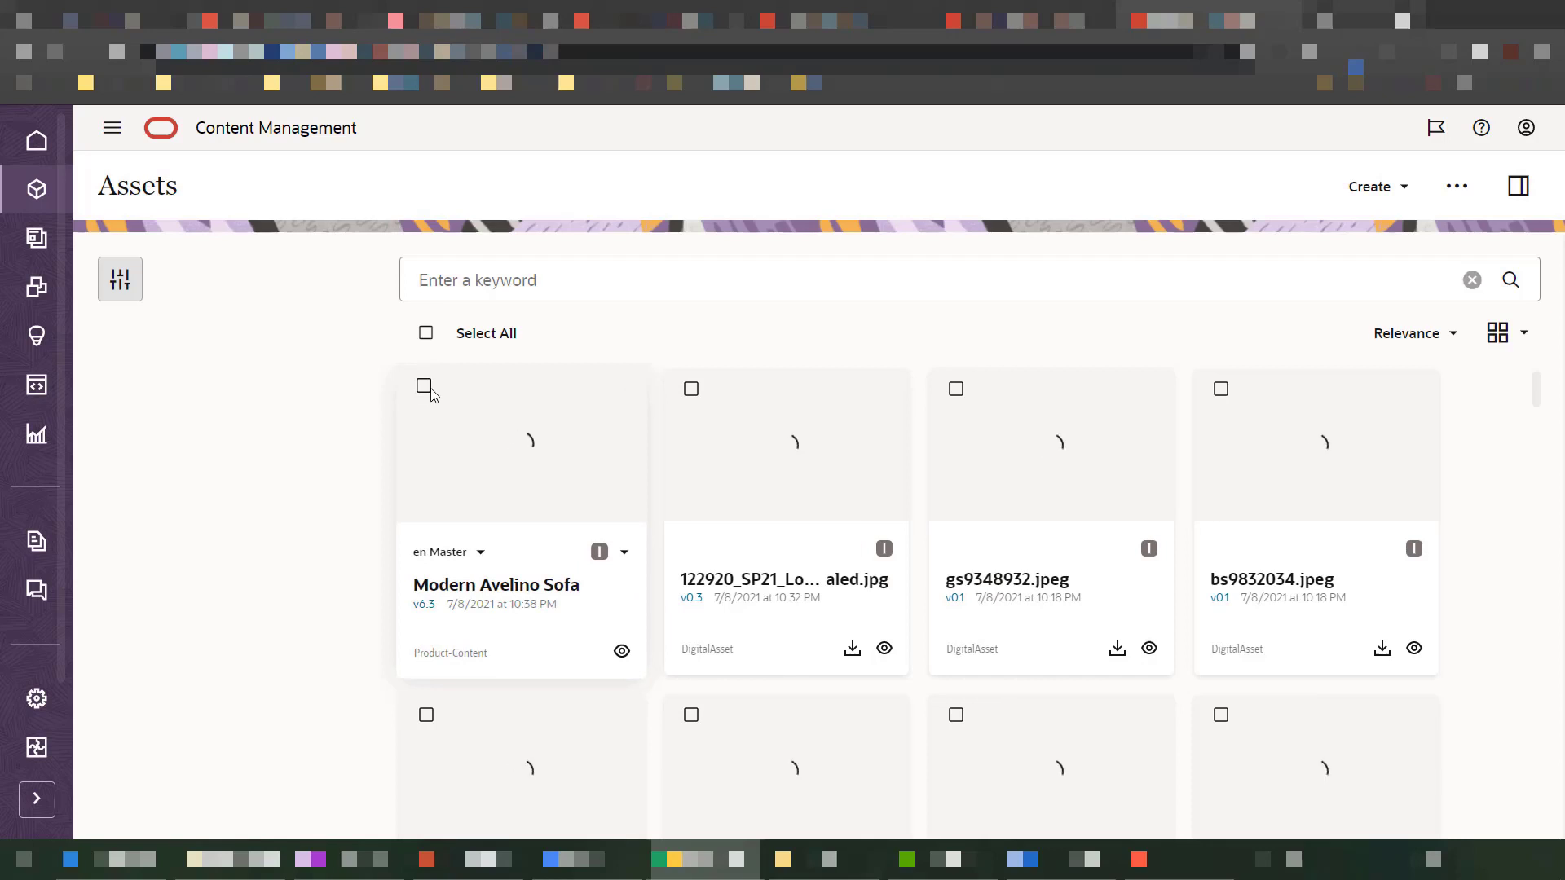
Step: Publish the Modern Avelino Sofa immediately to its targeted channels after reviewing the validation results
left_click(424, 389)
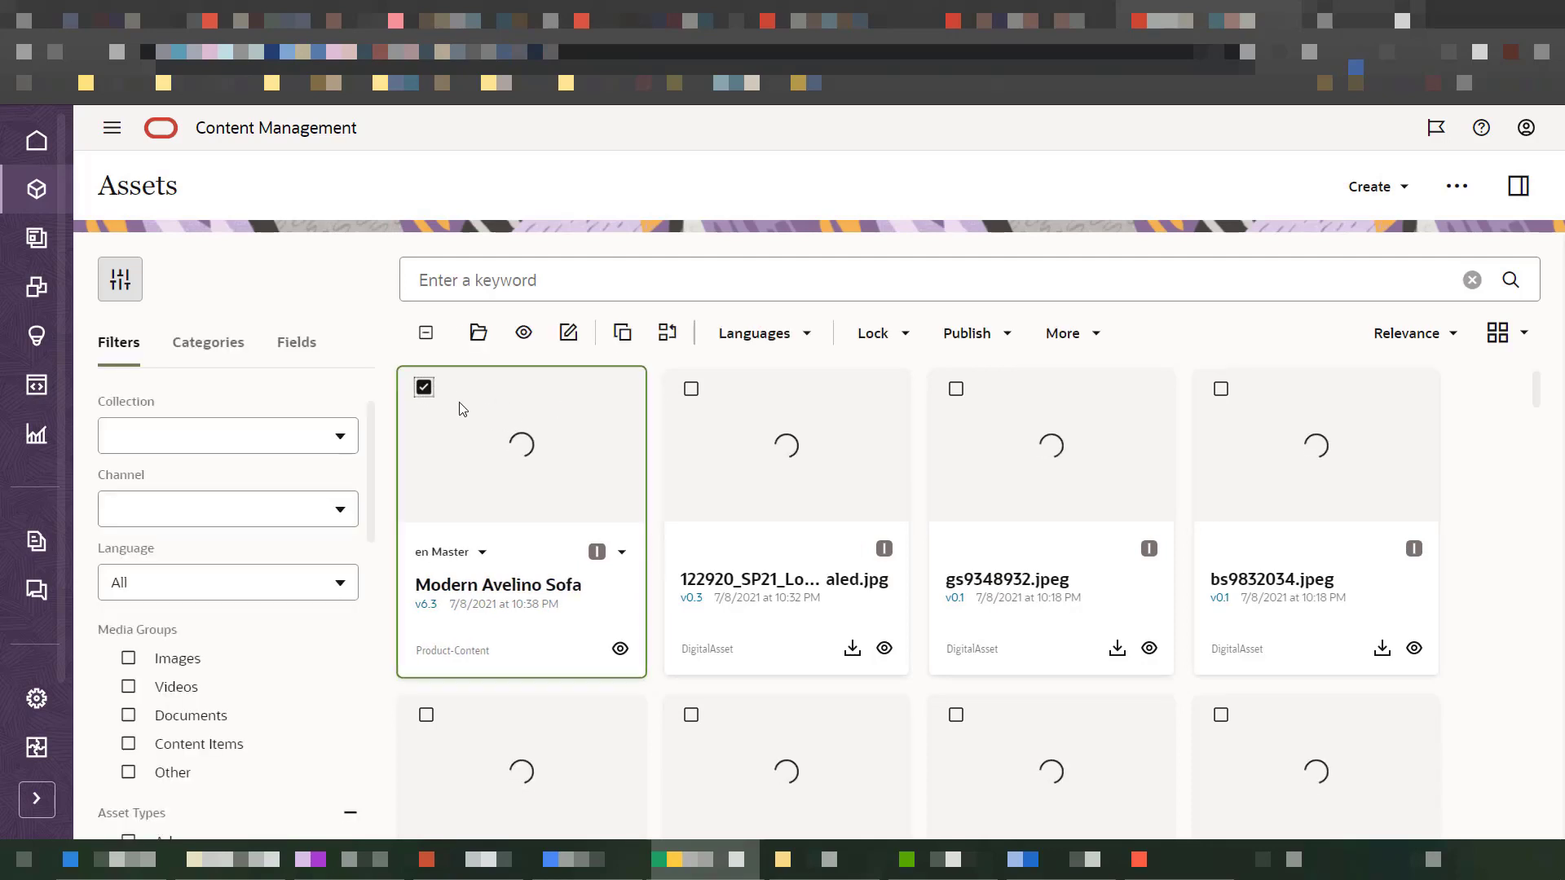
left_click(970, 333)
left_click(973, 395)
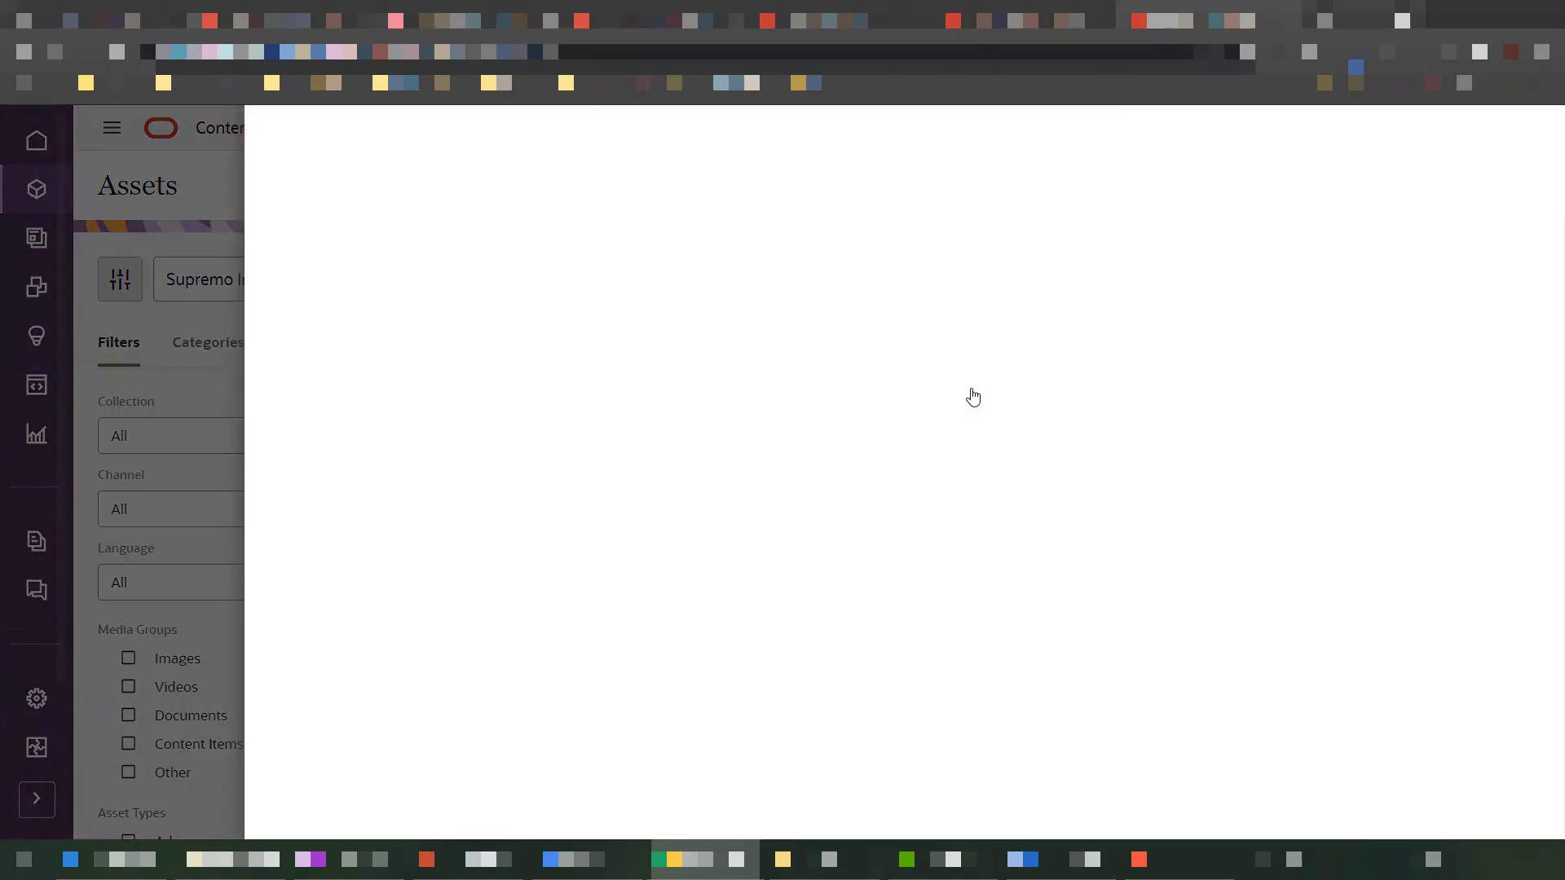
scroll(843, 663, "down", 1)
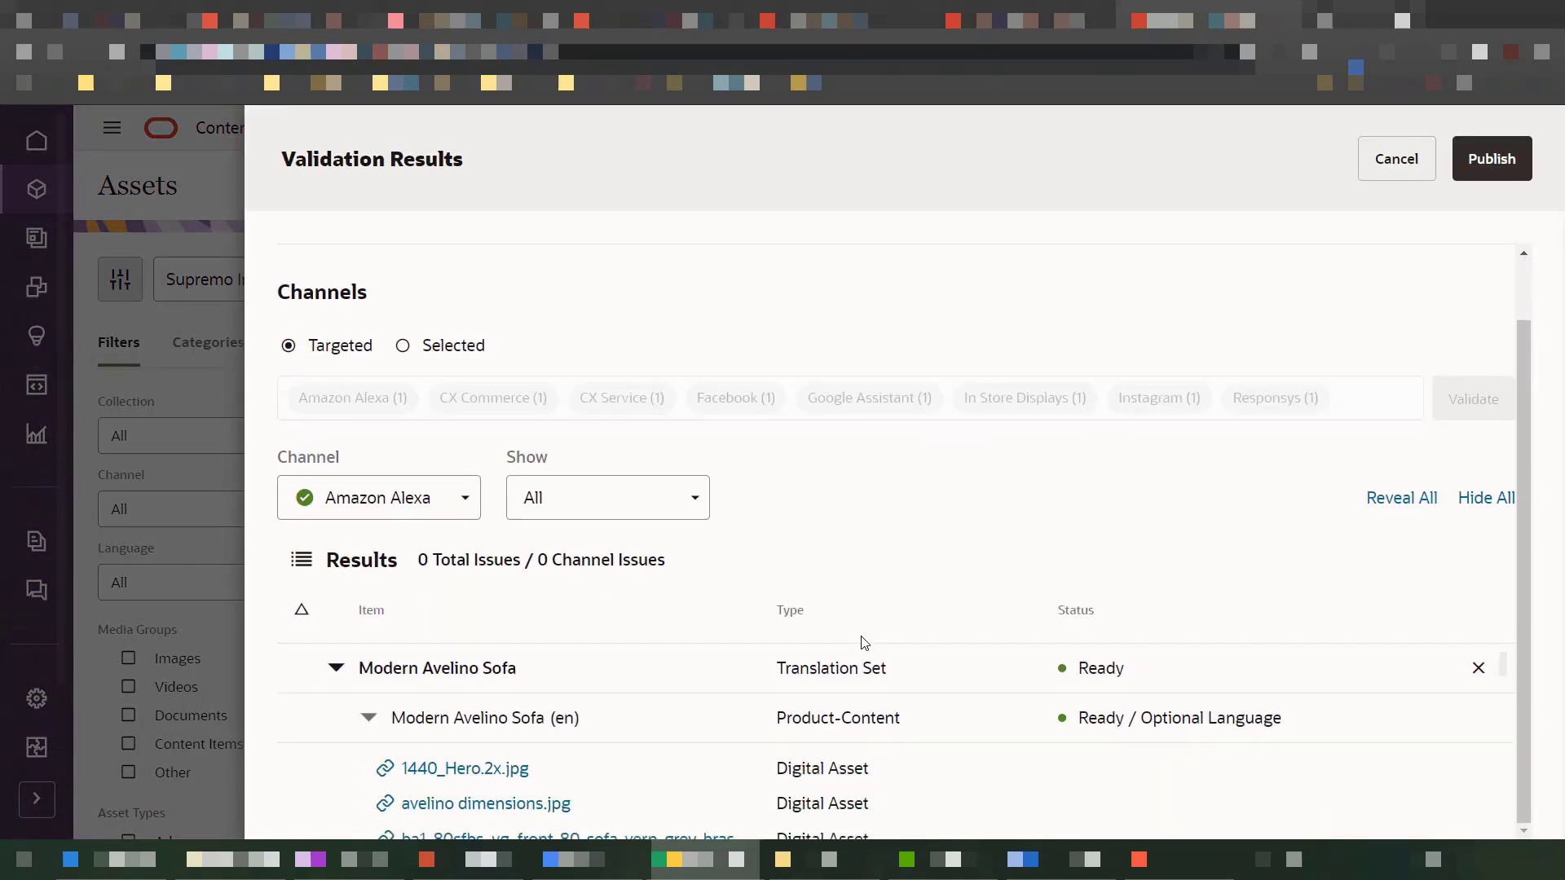
scroll(864, 643, "up", 1)
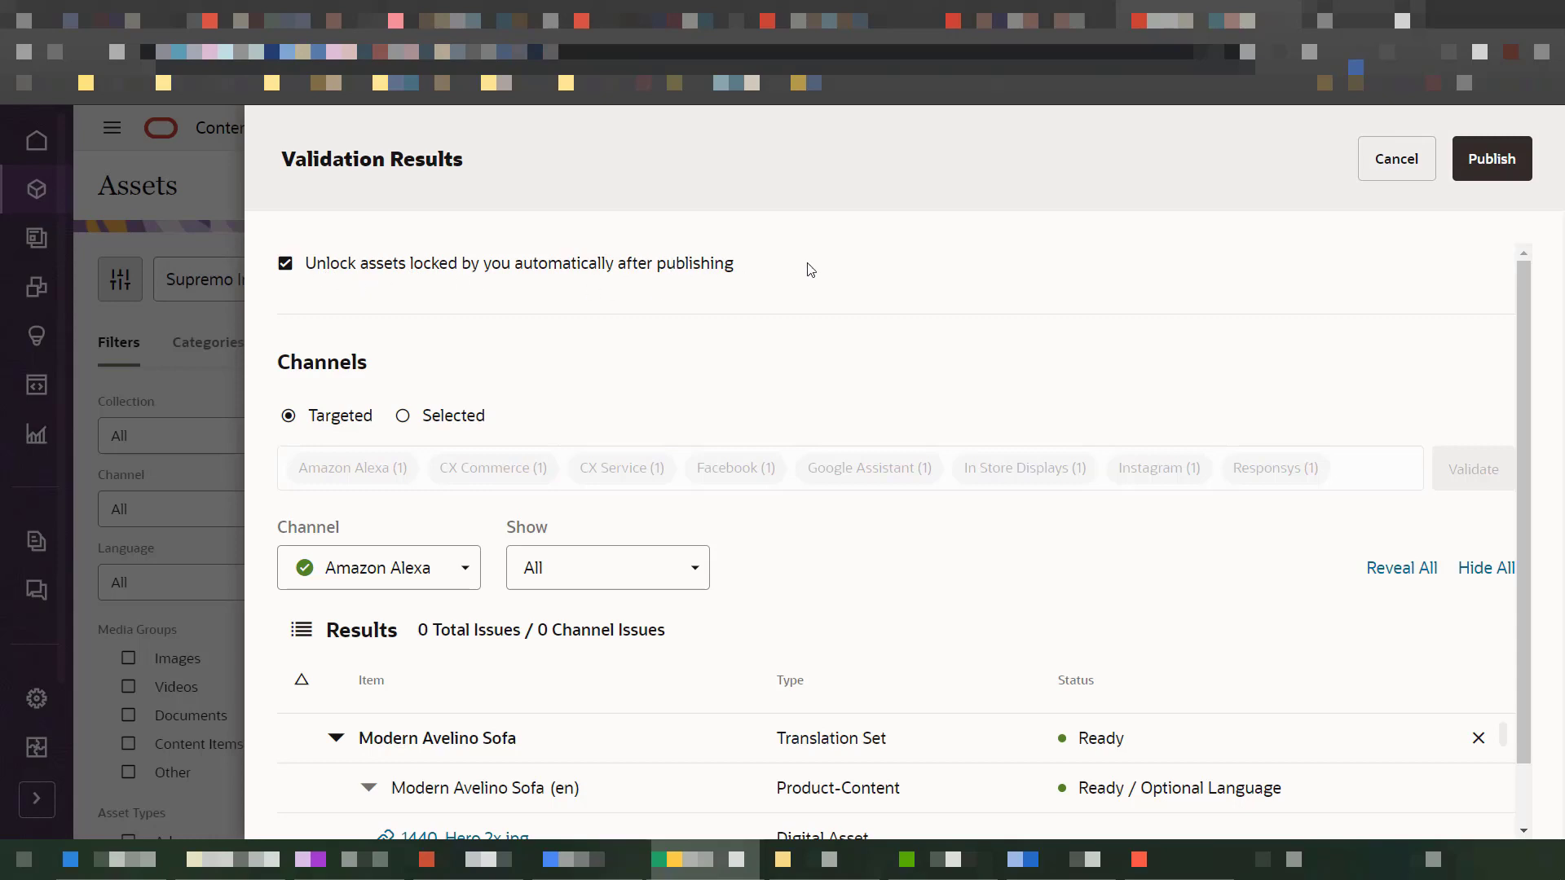
left_click(1506, 159)
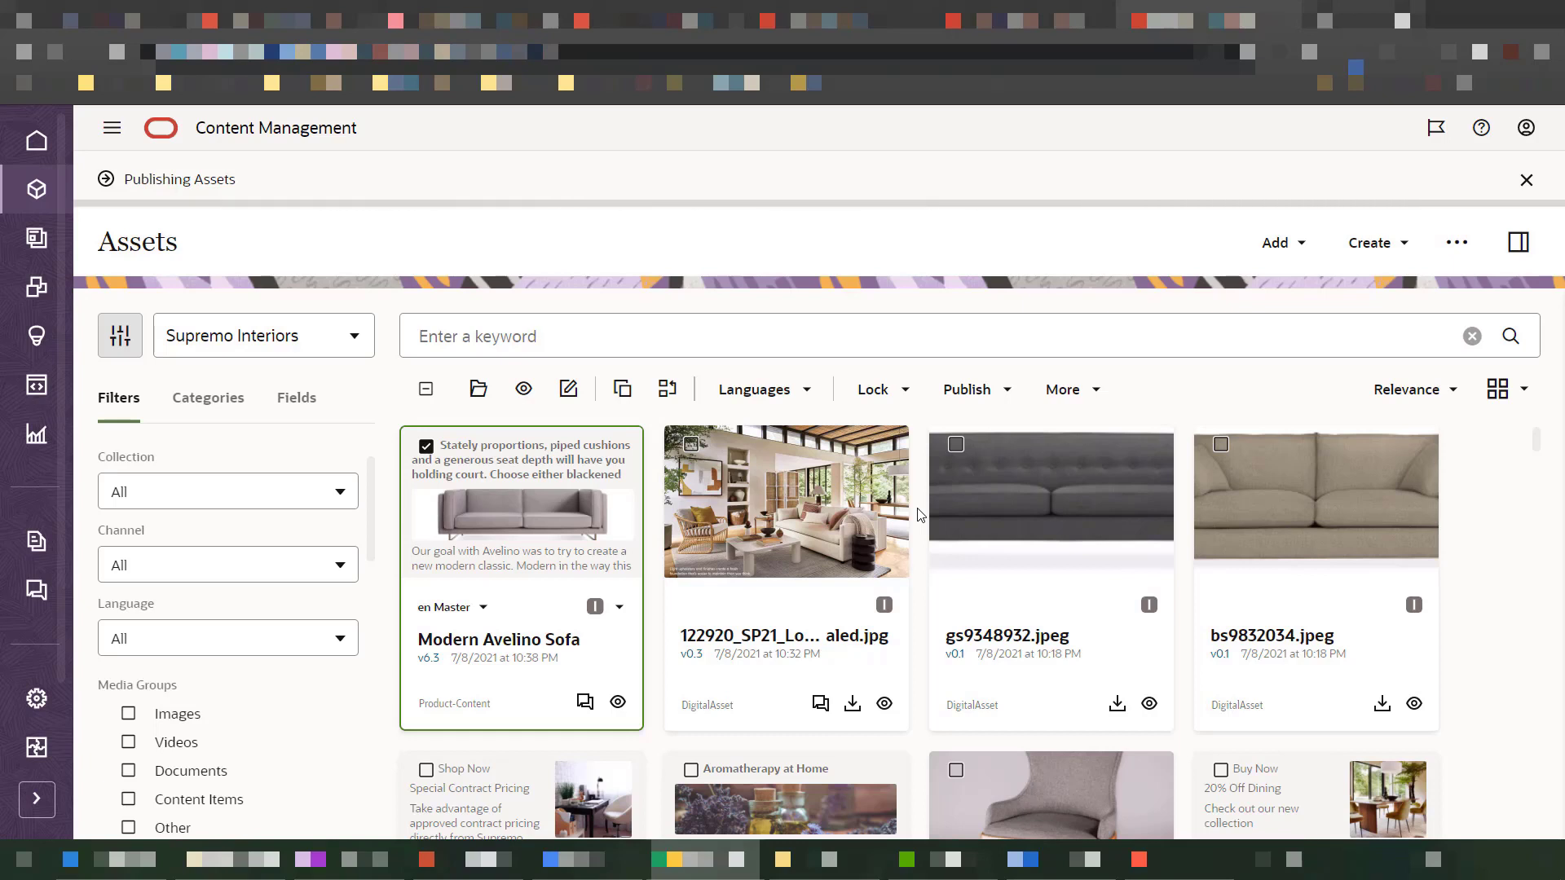
Step: Check the Modern Avelino Sofa in the asset list and open its properties
scroll(921, 522, "down", 5)
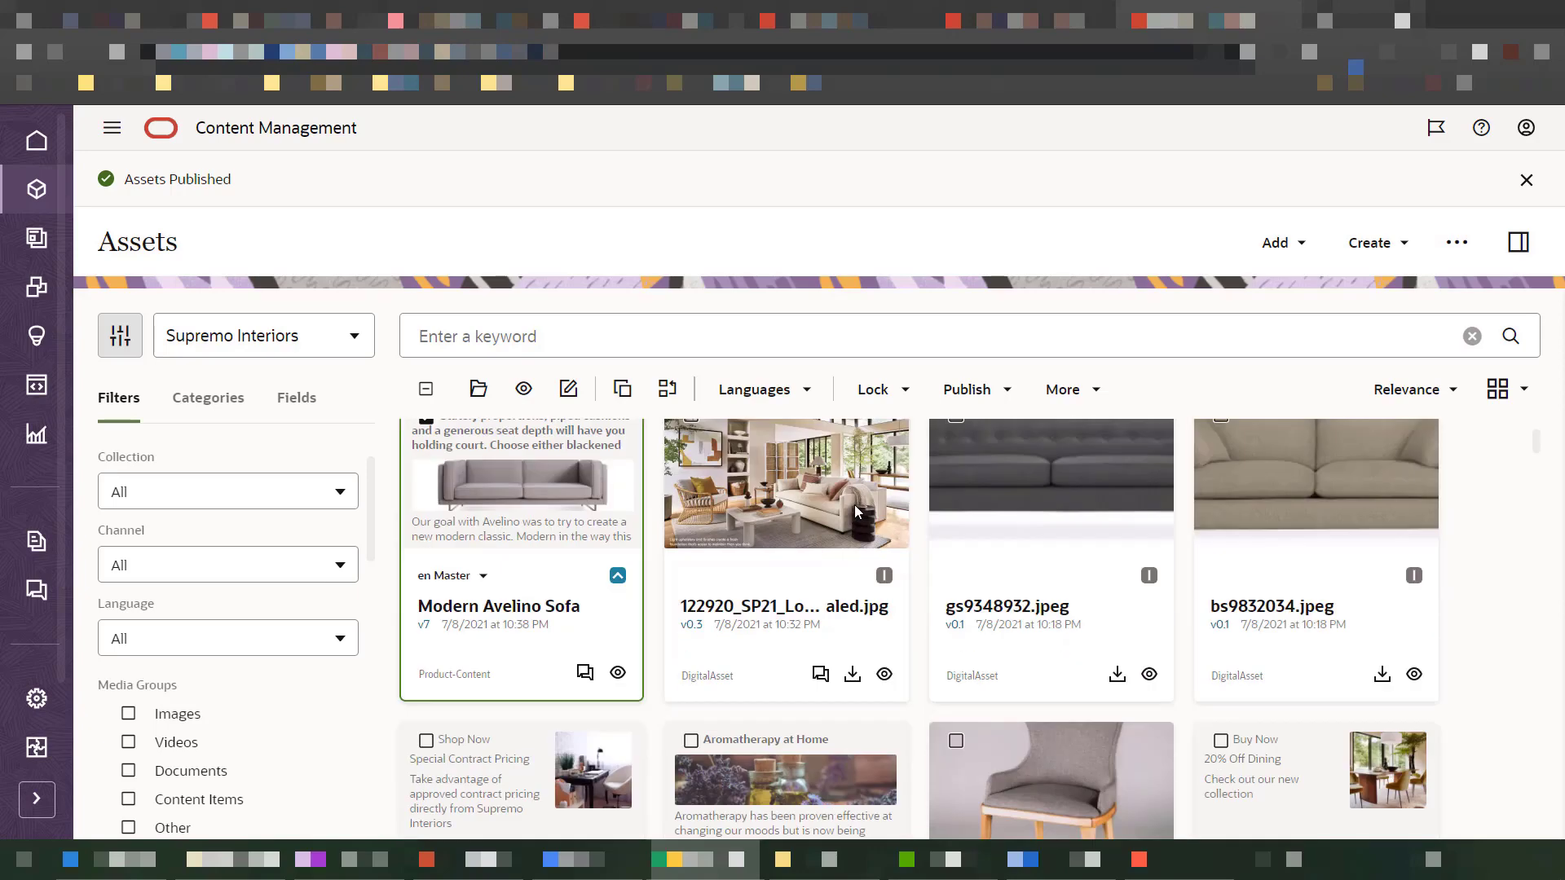
left_click(1096, 398)
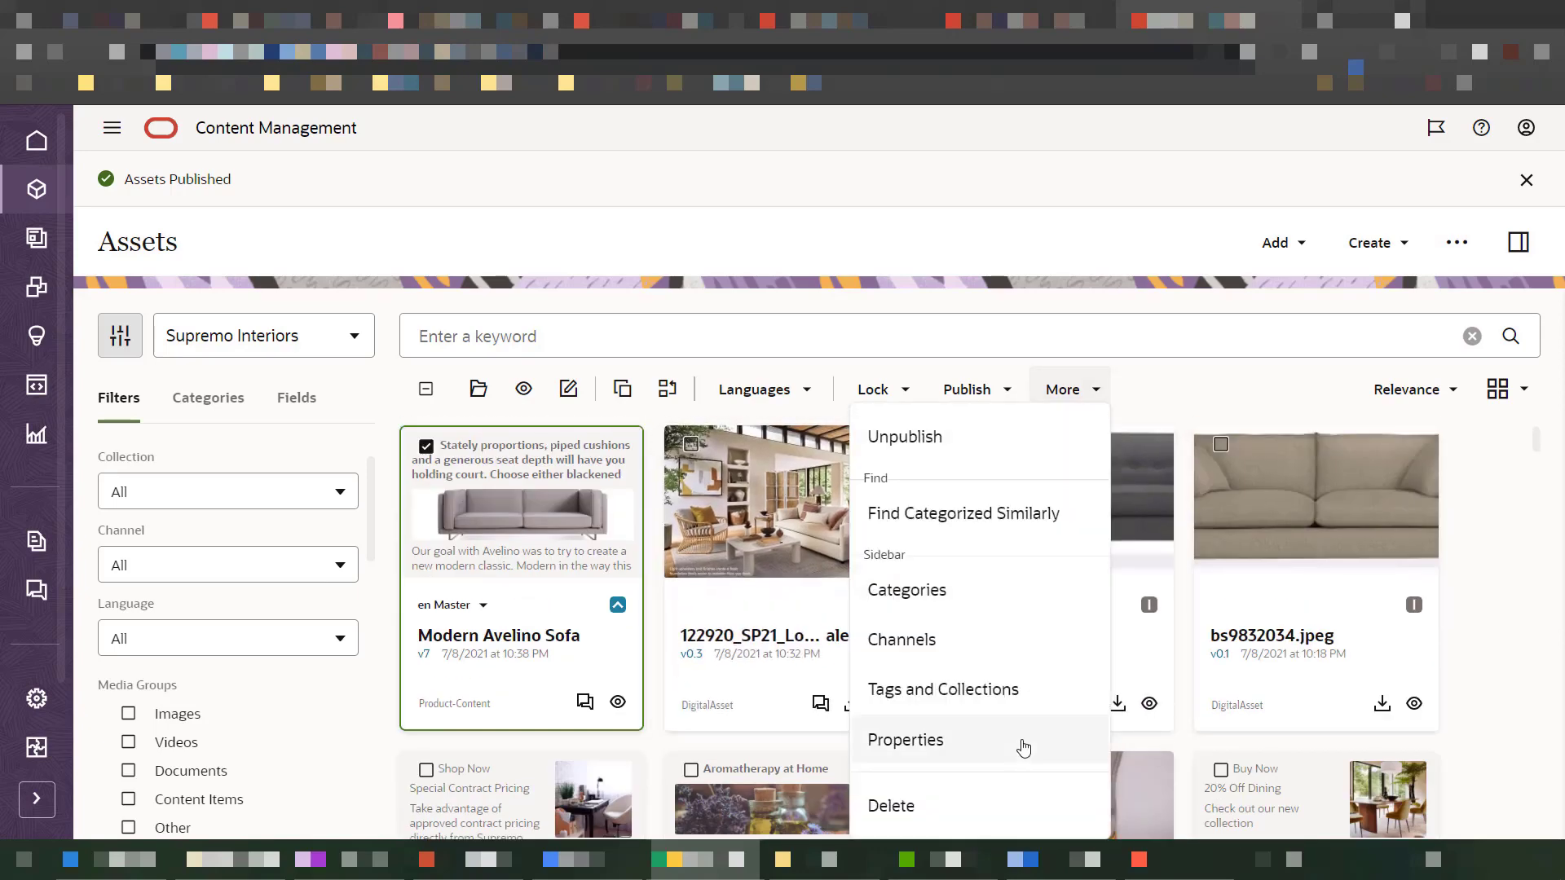
left_click(1011, 746)
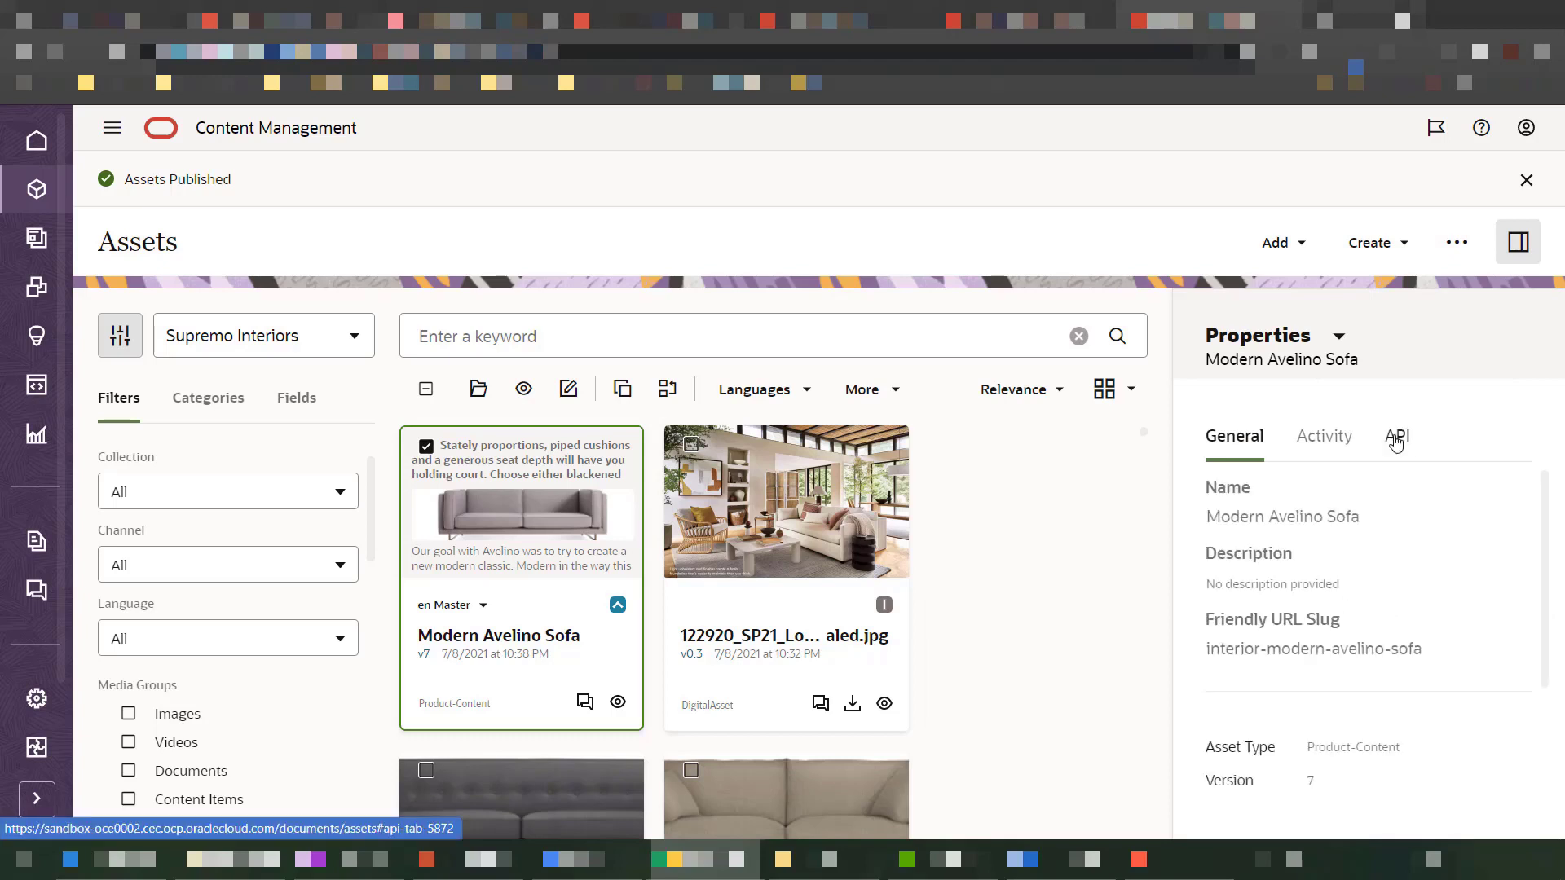
Step: Examine the Modern Avelino Sofa's API details, including the management URL and each publishing channel's delivery URL
left_click(1396, 438)
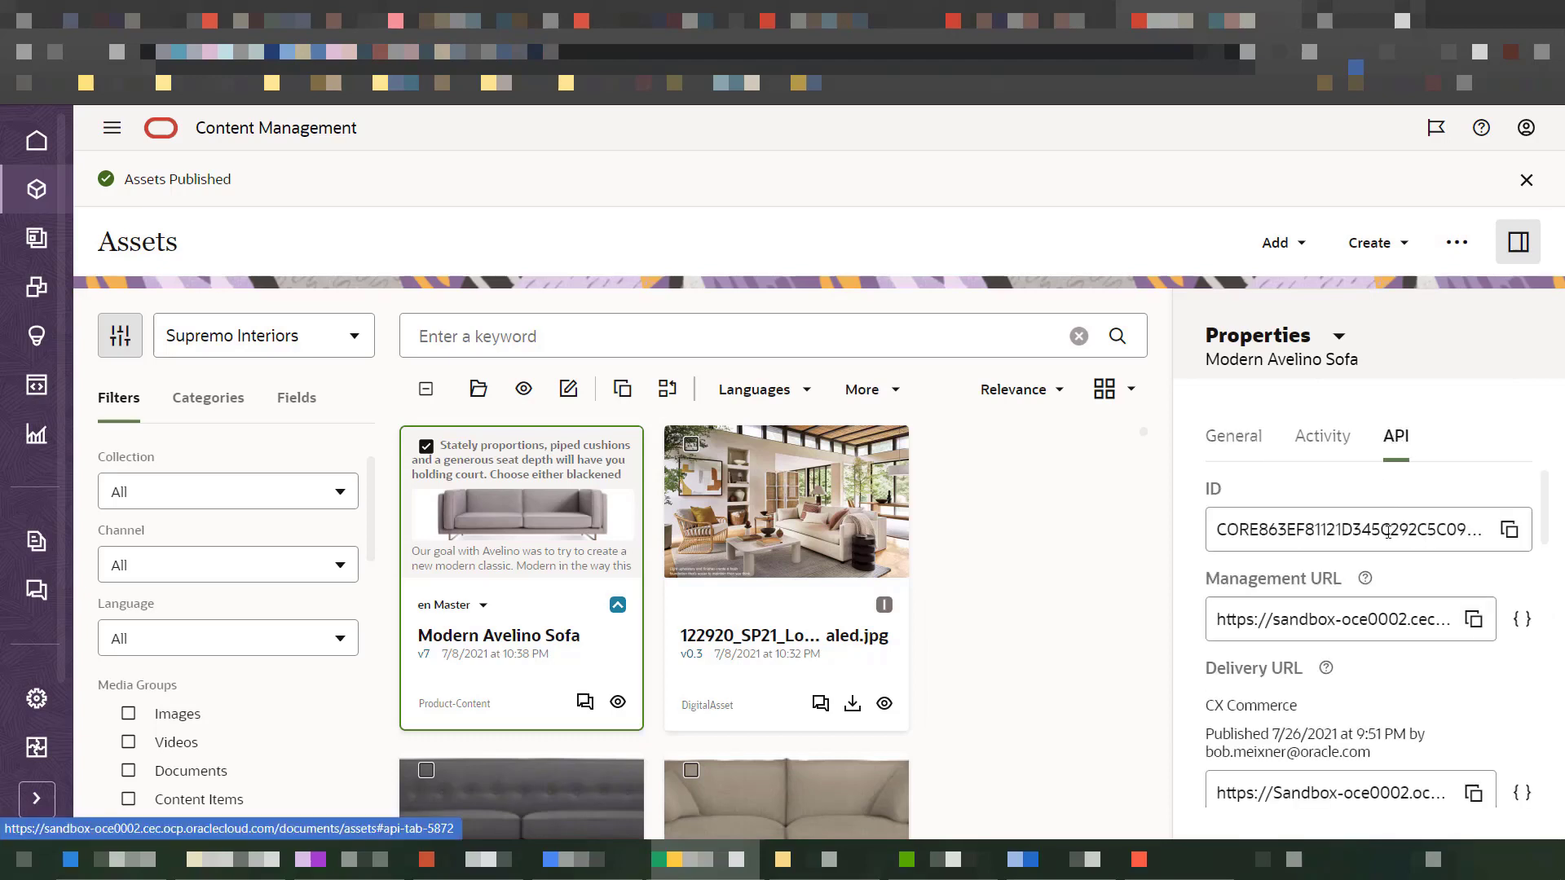
scroll(1388, 532, "down", 3)
scroll(1346, 546, "down", 2)
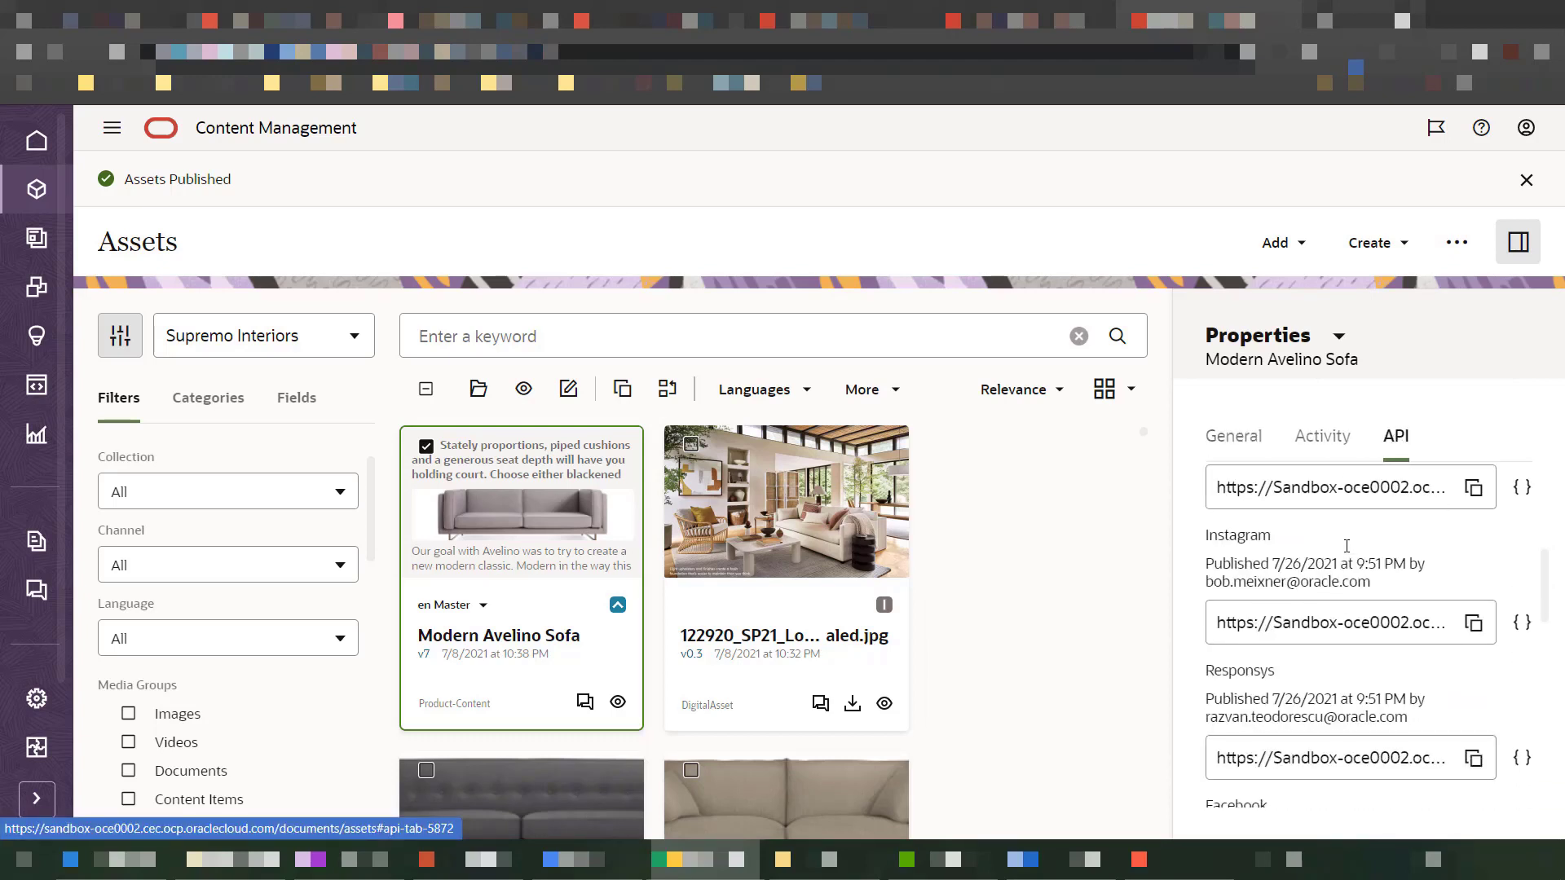
scroll(1352, 588, "down", 3)
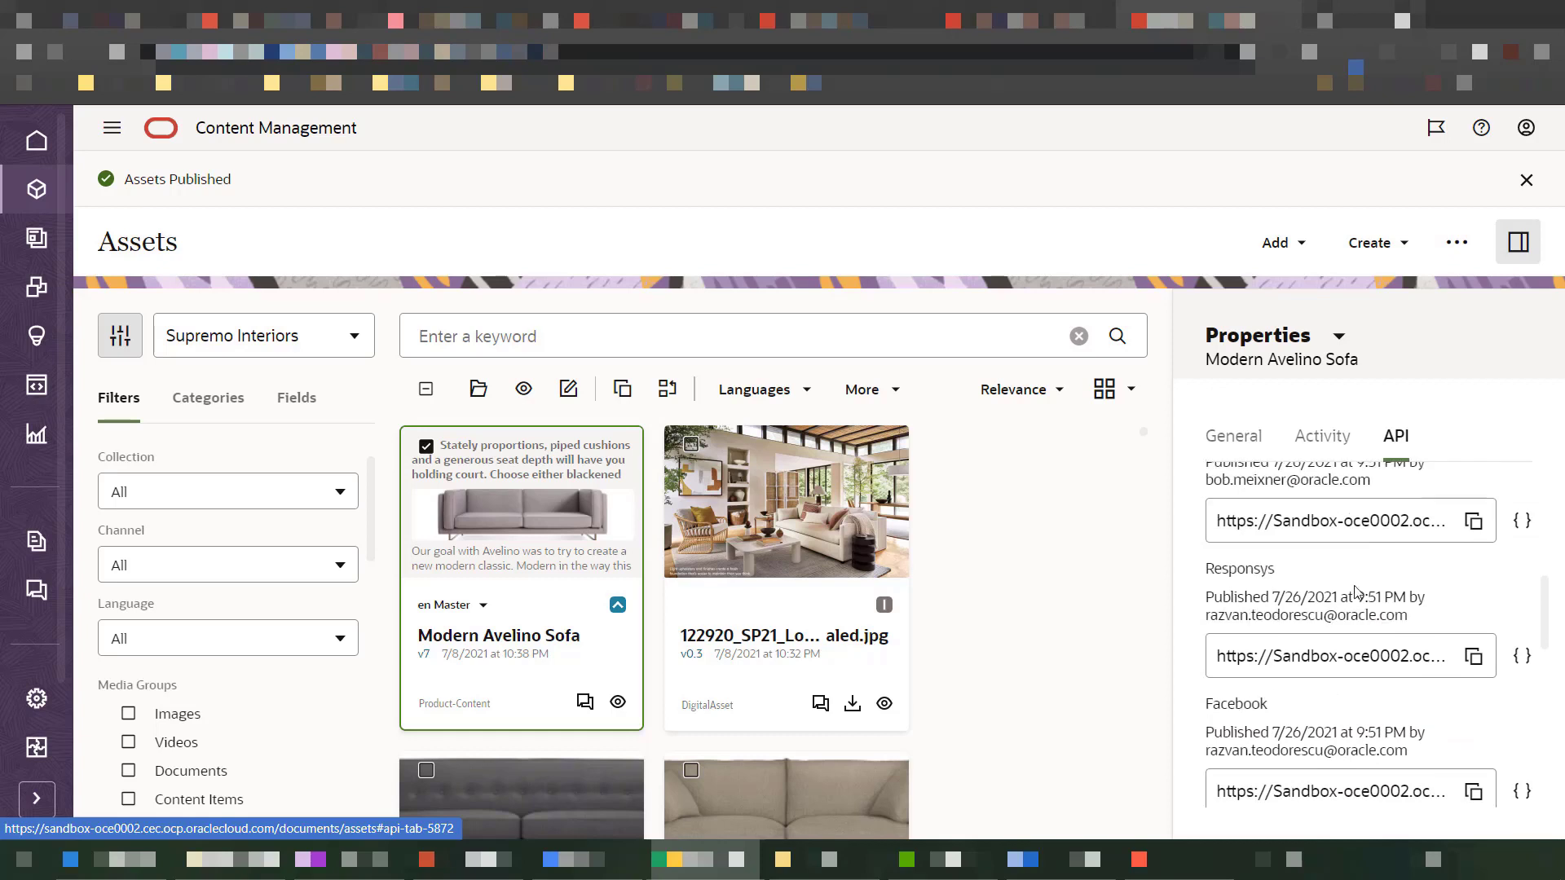
scroll(1357, 588, "down", 4)
scroll(1356, 580, "up", 10)
scroll(1509, 683, "down", 3)
scroll(1509, 673, "up", 4)
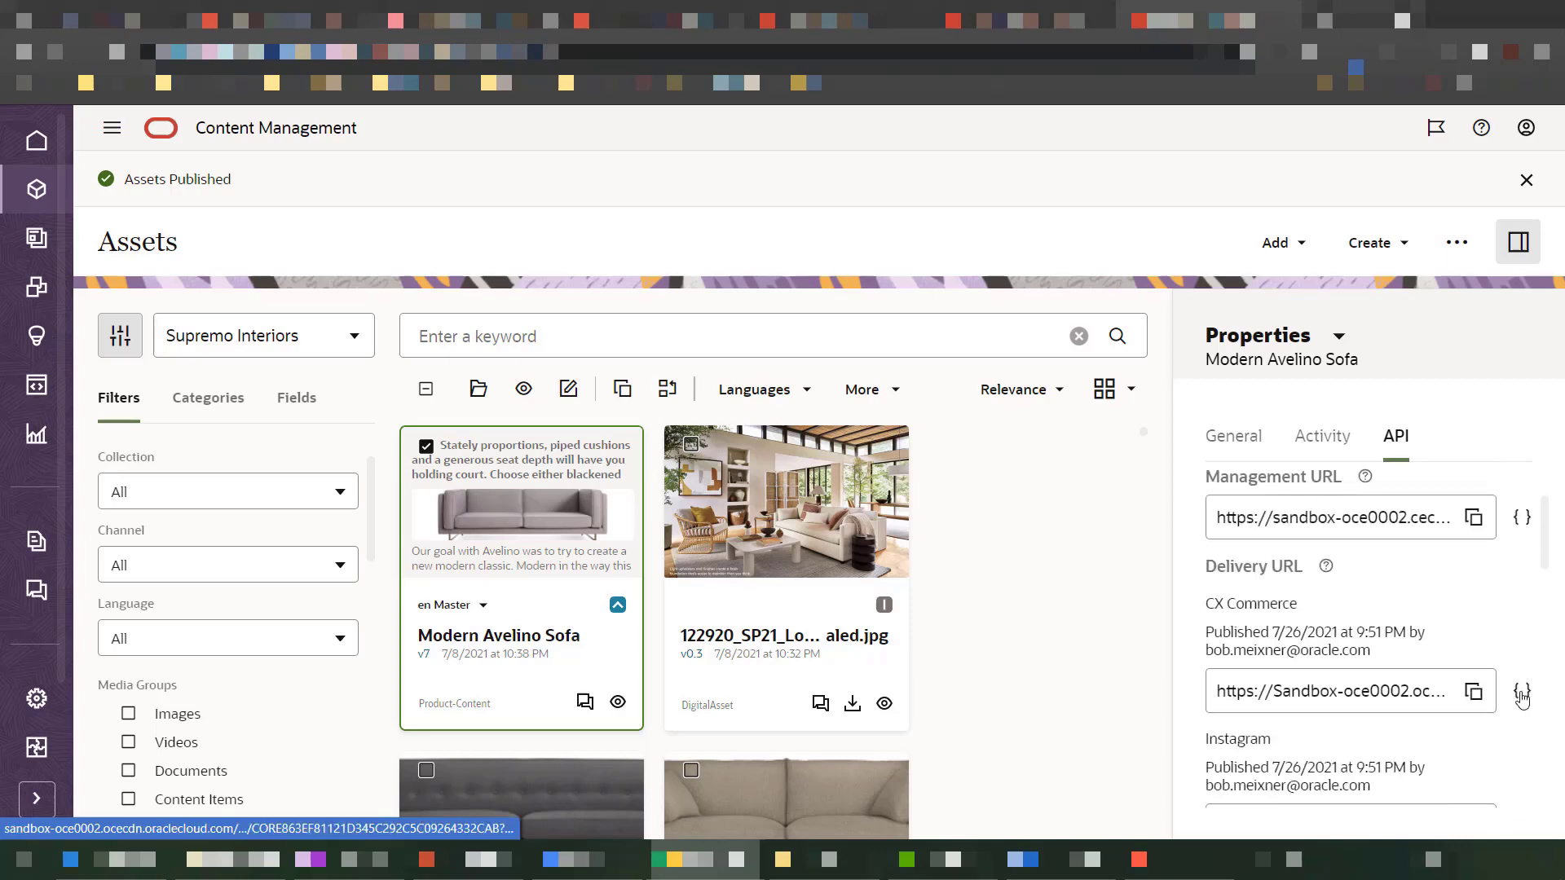
Step: Open the delivery JSON data for the Responsys channel and read through the sofa's fields and linked assets
scroll(1521, 693, "down", 3)
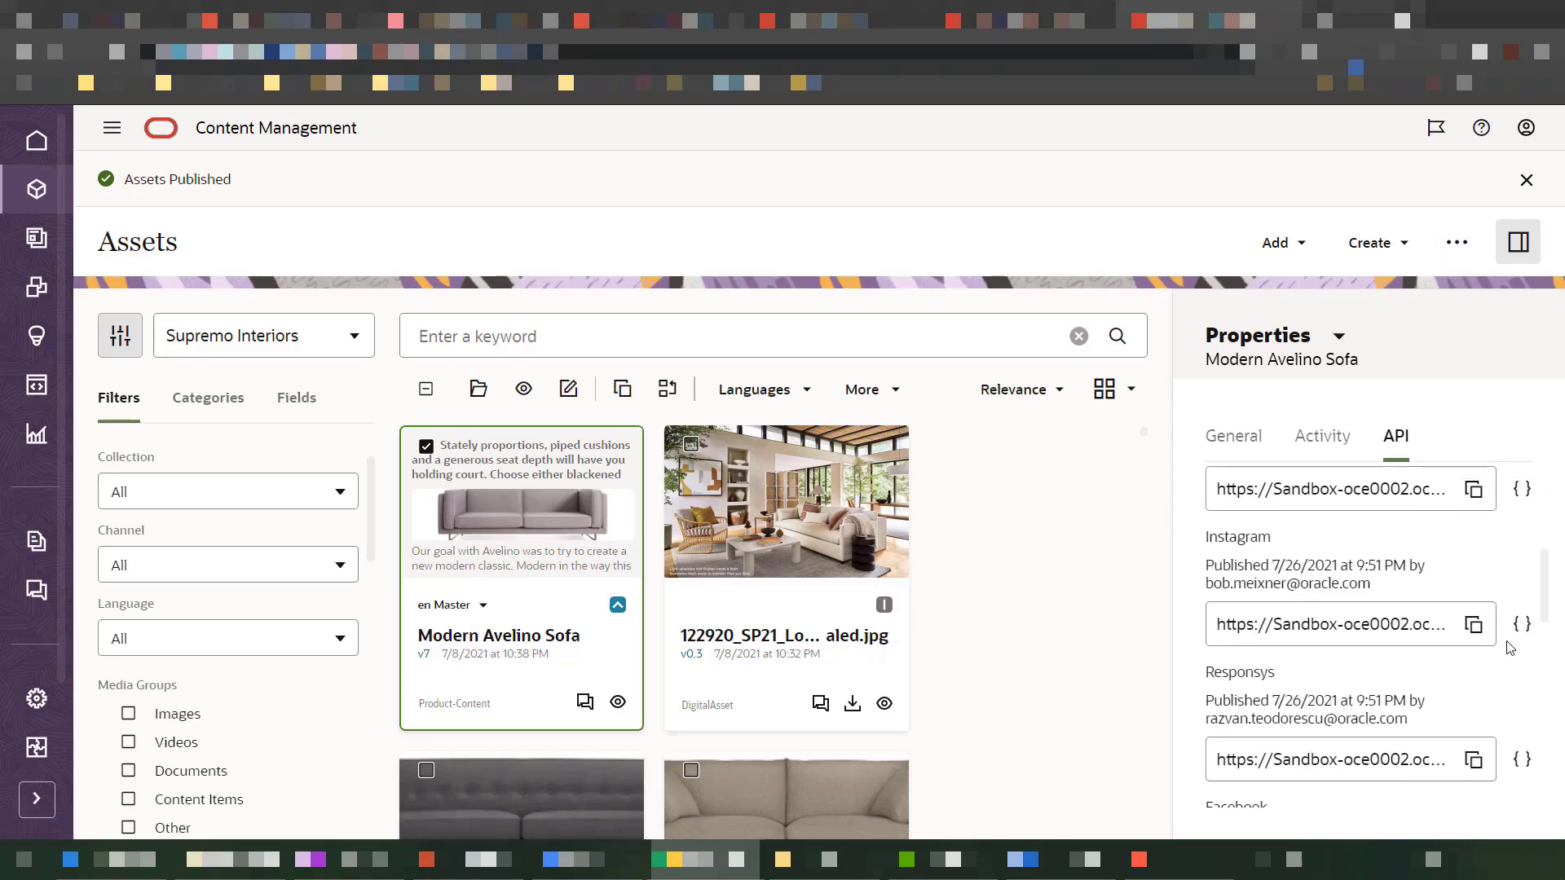
left_click(1522, 757)
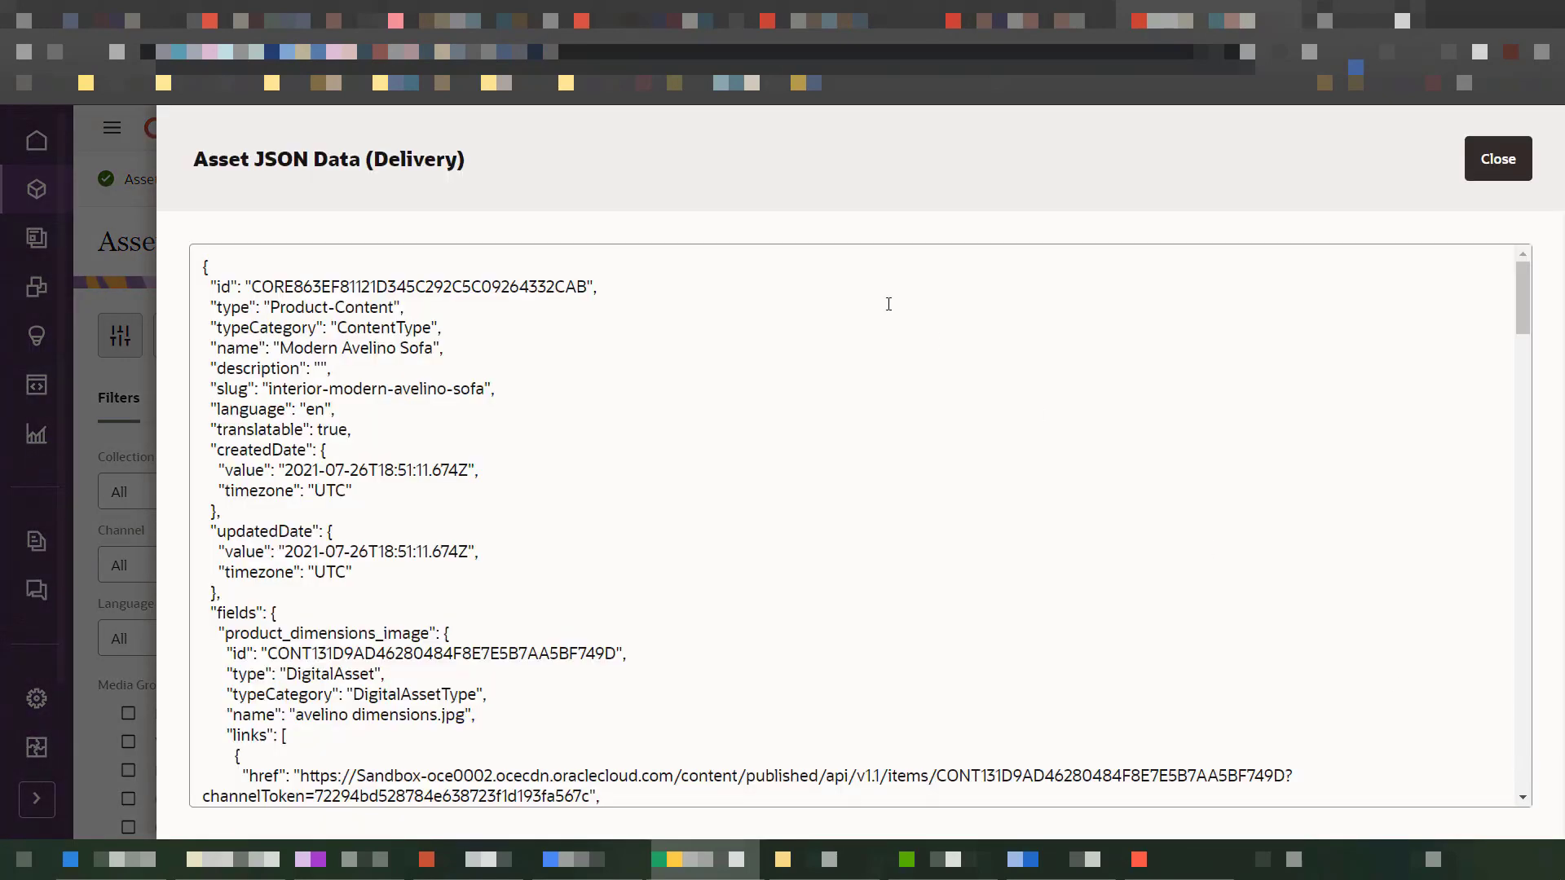
scroll(857, 293, "down", 1)
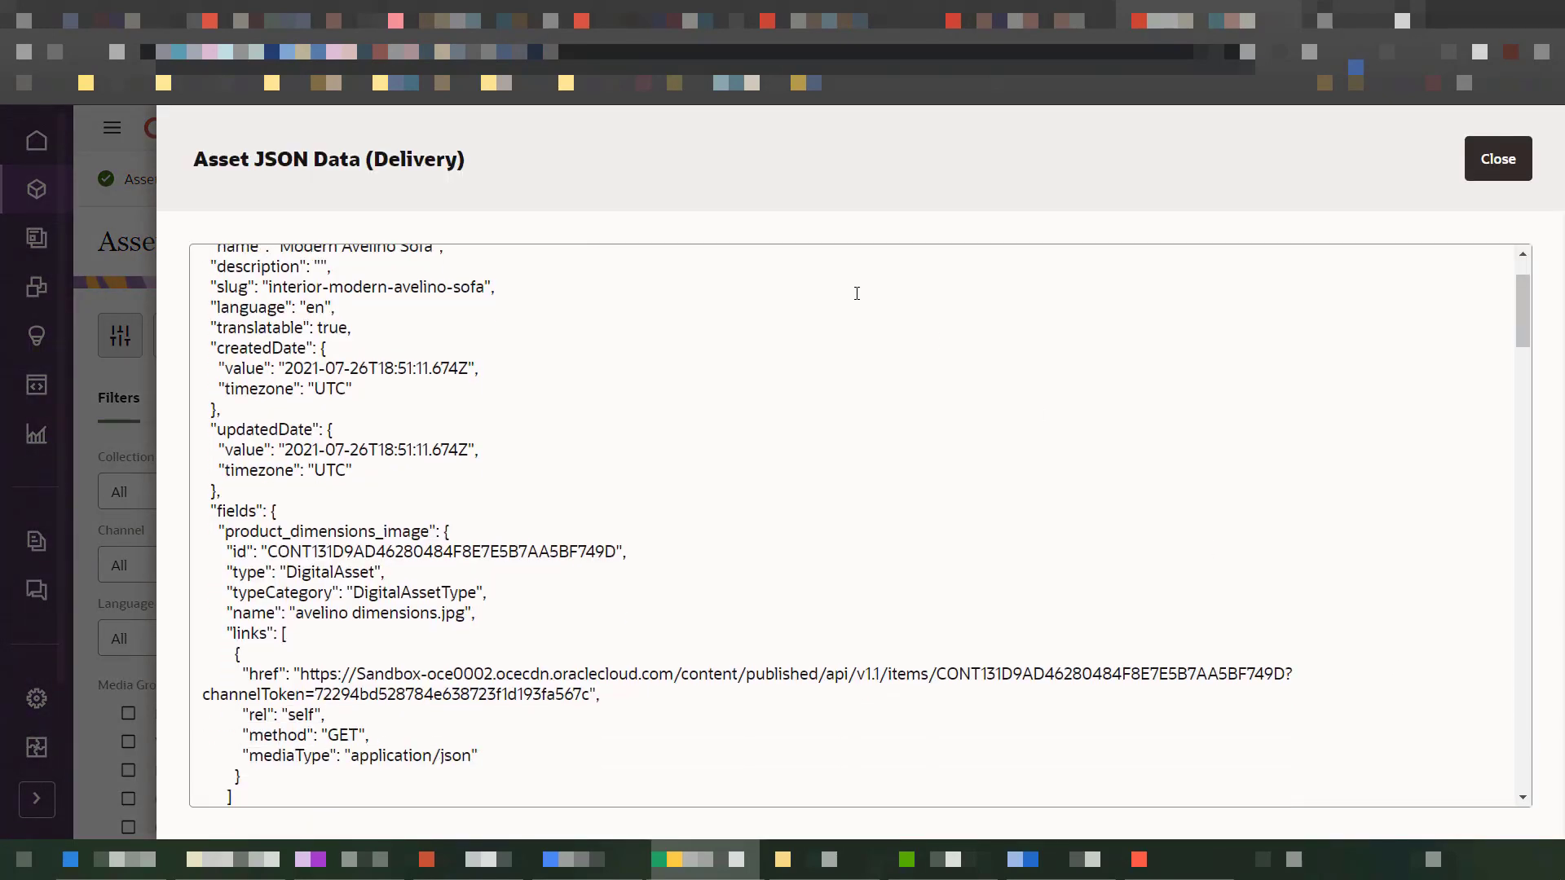
scroll(856, 293, "up", 1)
scroll(858, 291, "down", 4)
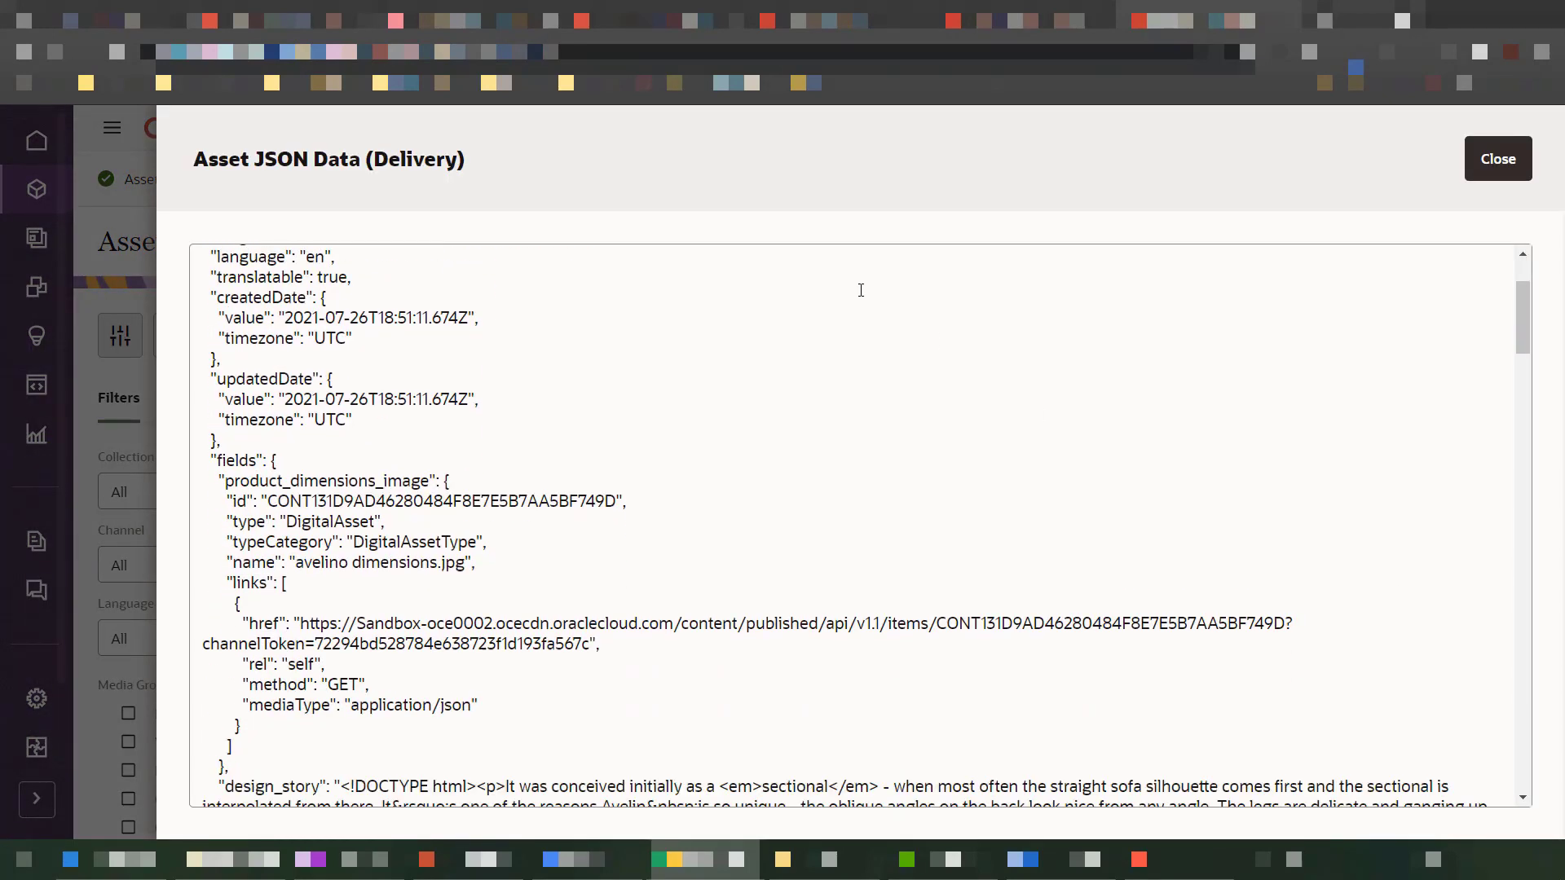
scroll(860, 290, "down", 8)
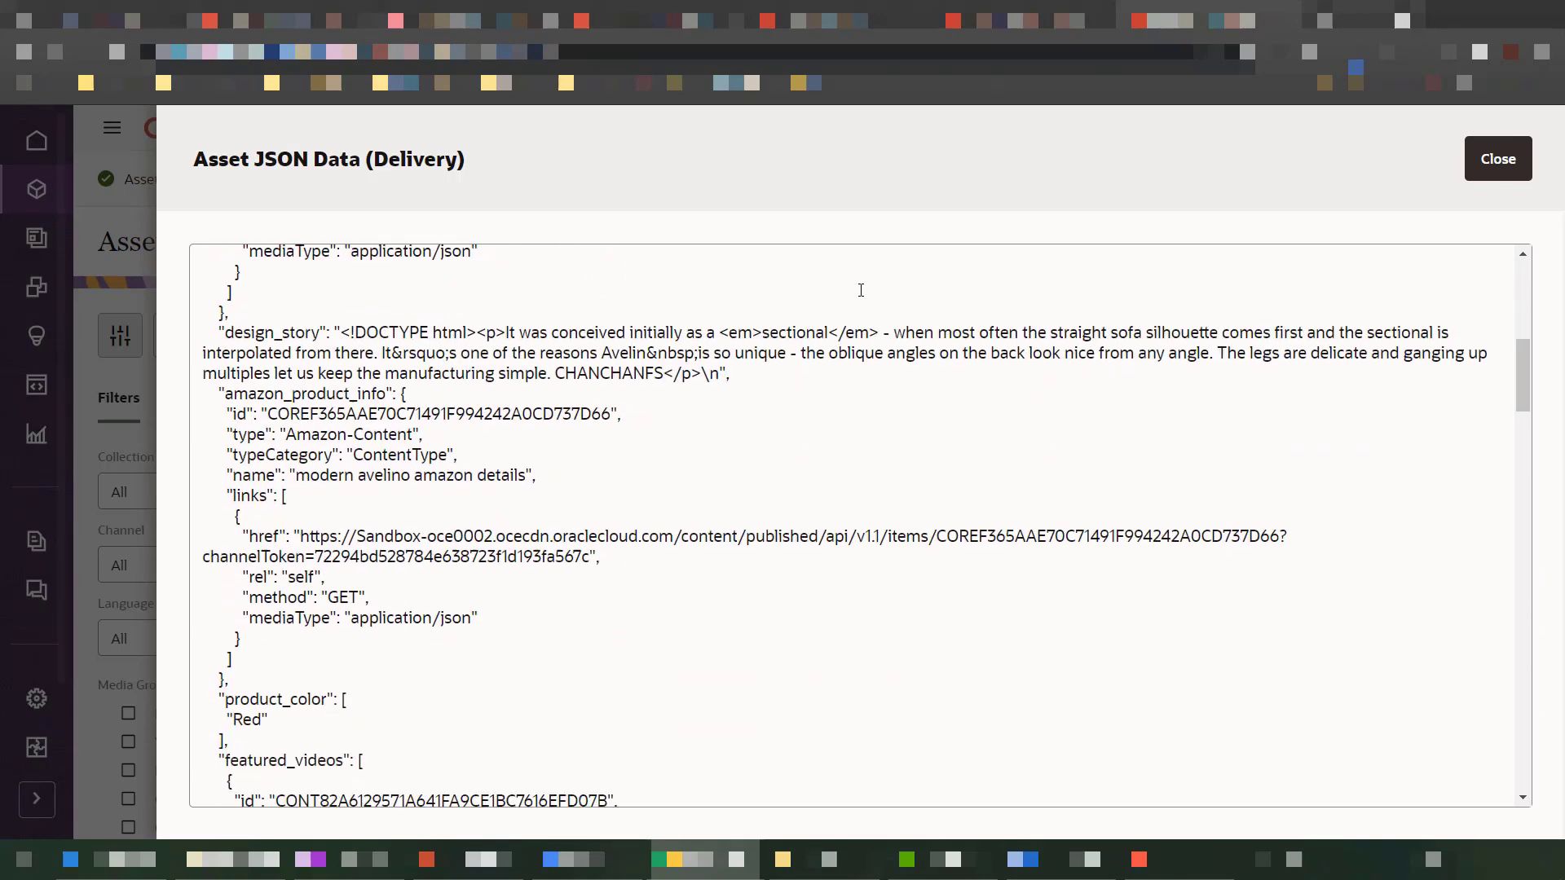
scroll(861, 290, "down", 4)
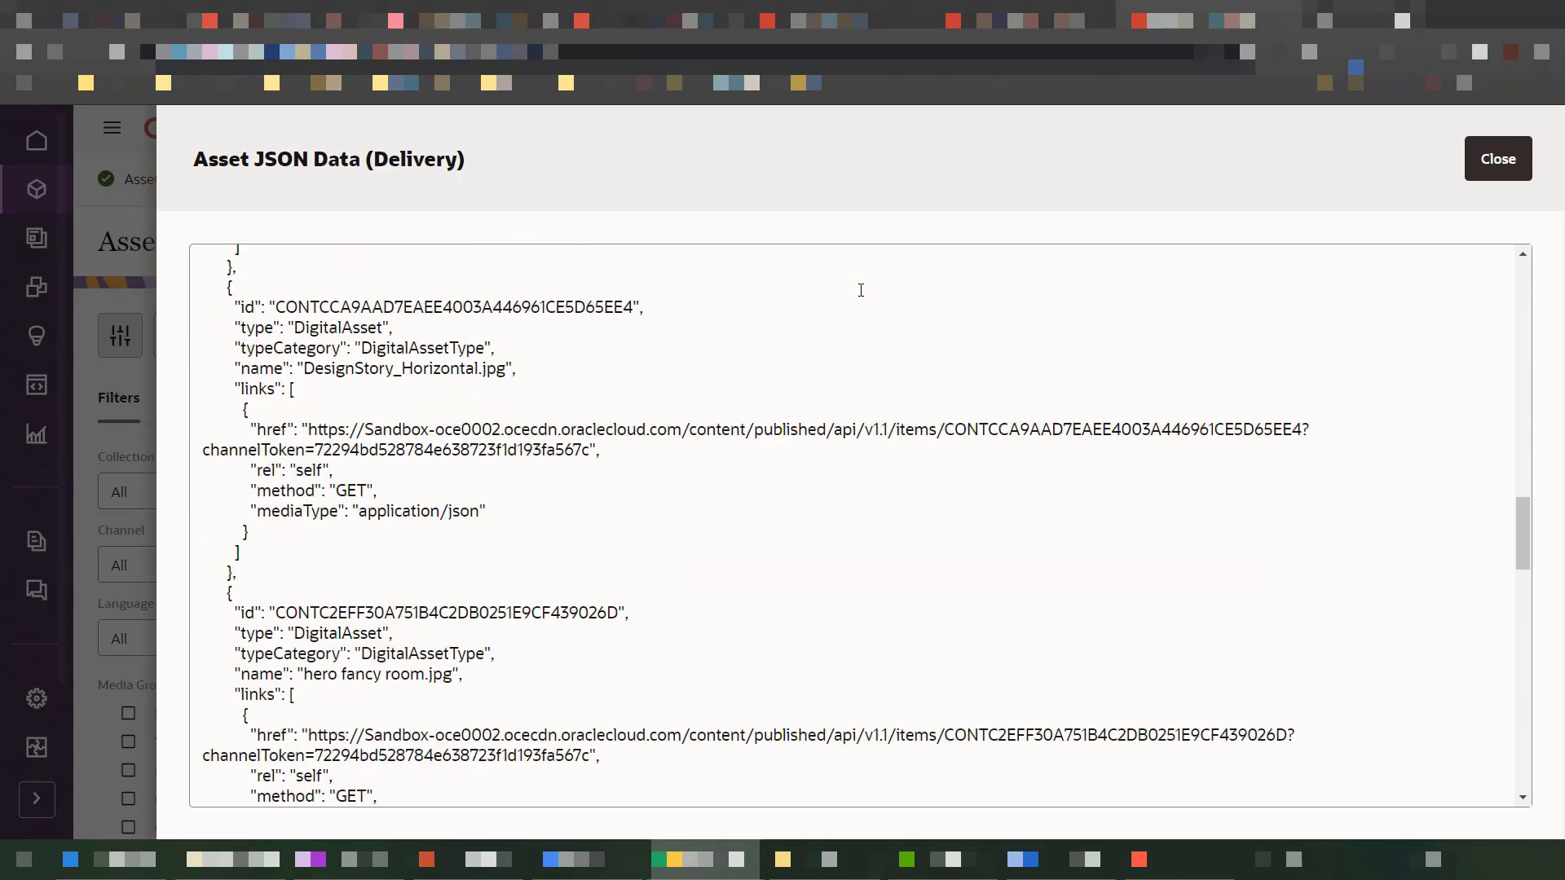